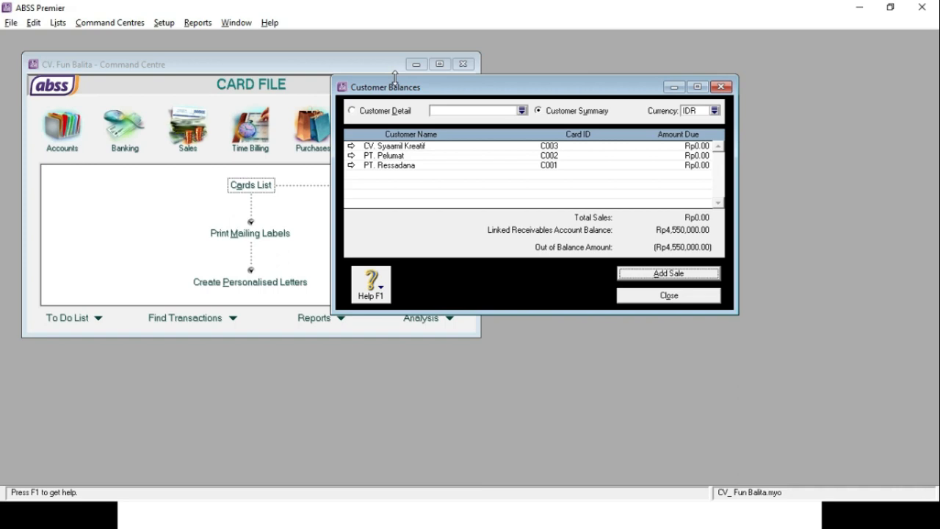
Open PT. Ressadana's balance detail and start a historical sale for this customer.
click(354, 167)
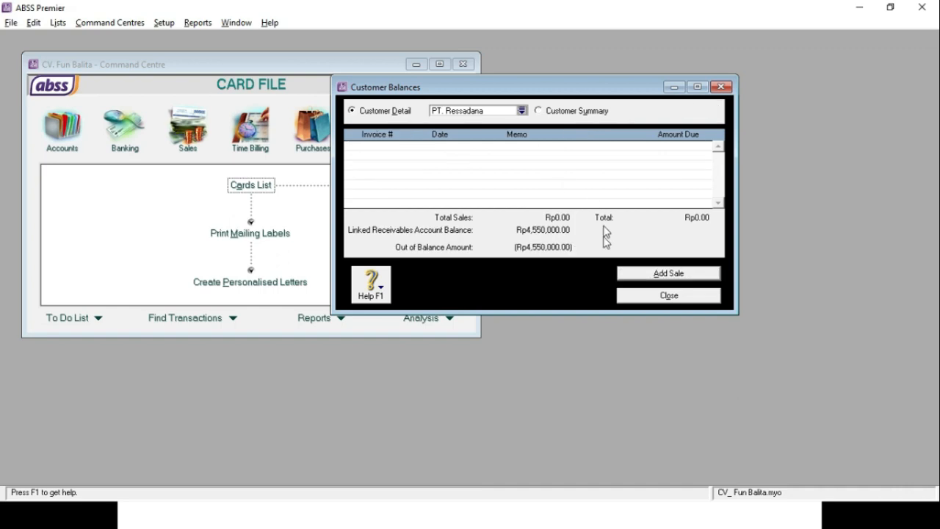
click(633, 274)
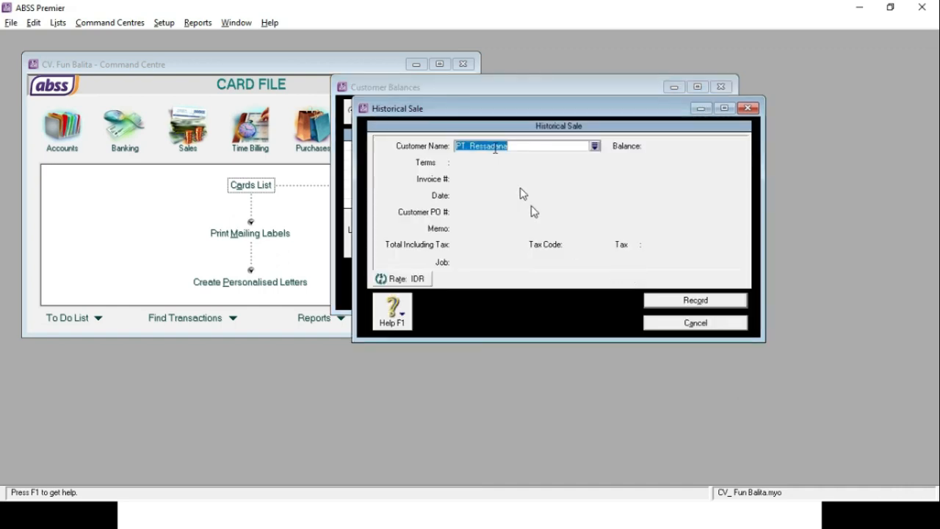
click(514, 146)
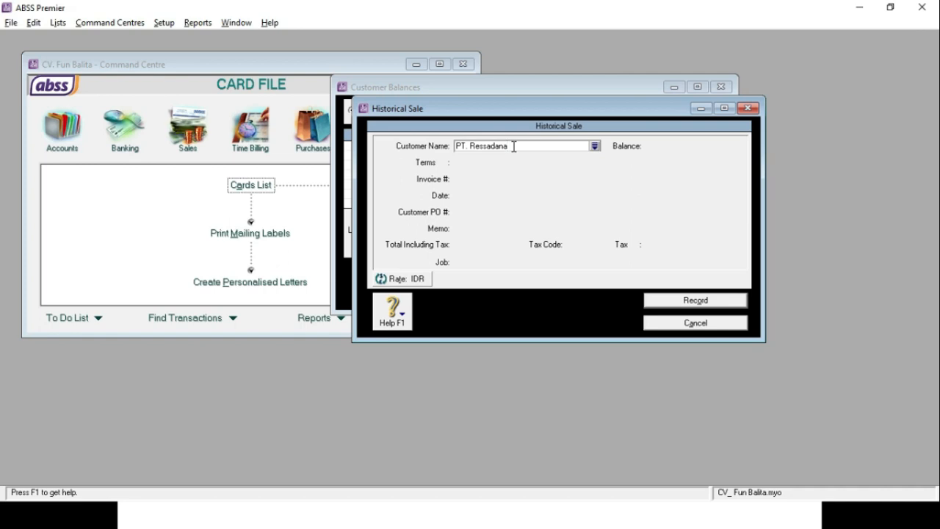
key(Tab)
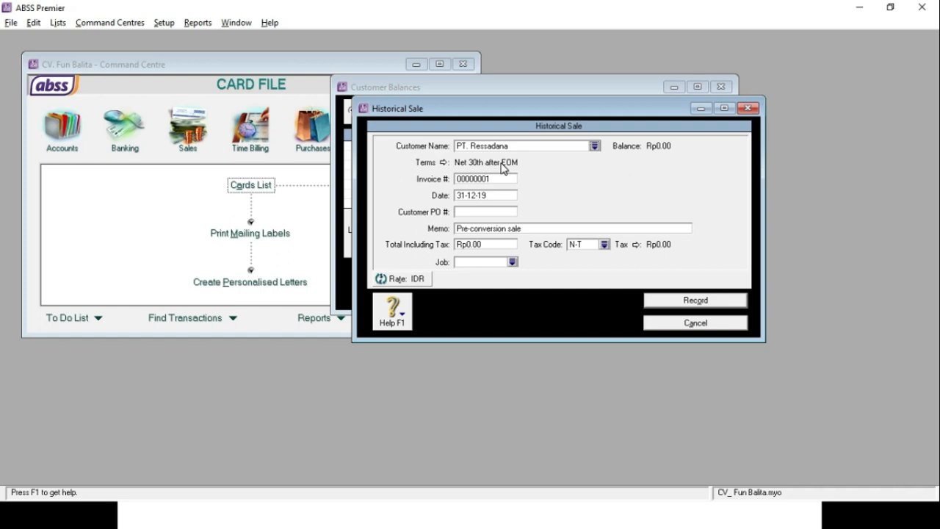
Set the historical sale's invoice number to INV-01 and its date to 31-12-2019.
click(487, 181)
key(BackSpace)
text(INV-01)
key(Tab)
key(BackSpace)
text(31-12-2019)
key(Tab)
key(Tab)
key(Tab)
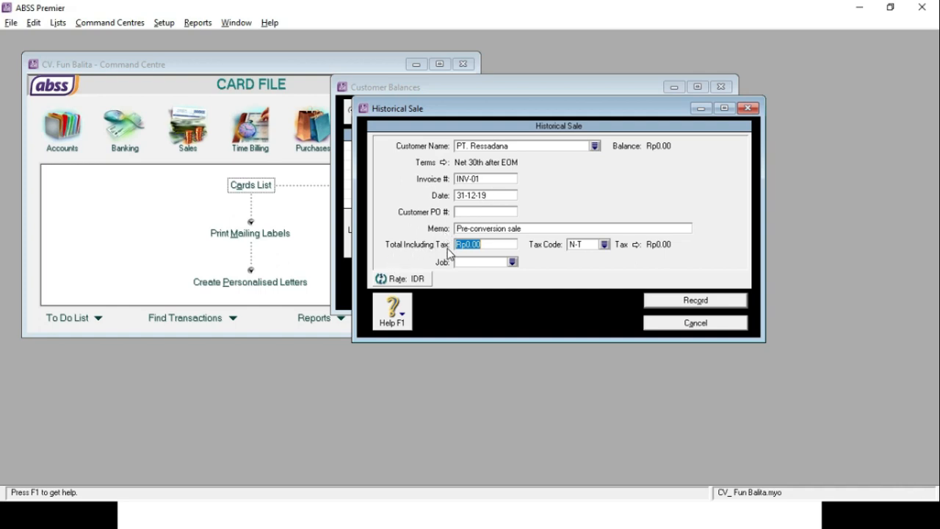
Enter Rp1,250,000.00 as the total including tax and record PT. Ressadana's historical sale.
text(125)
key(Tab)
click(584, 247)
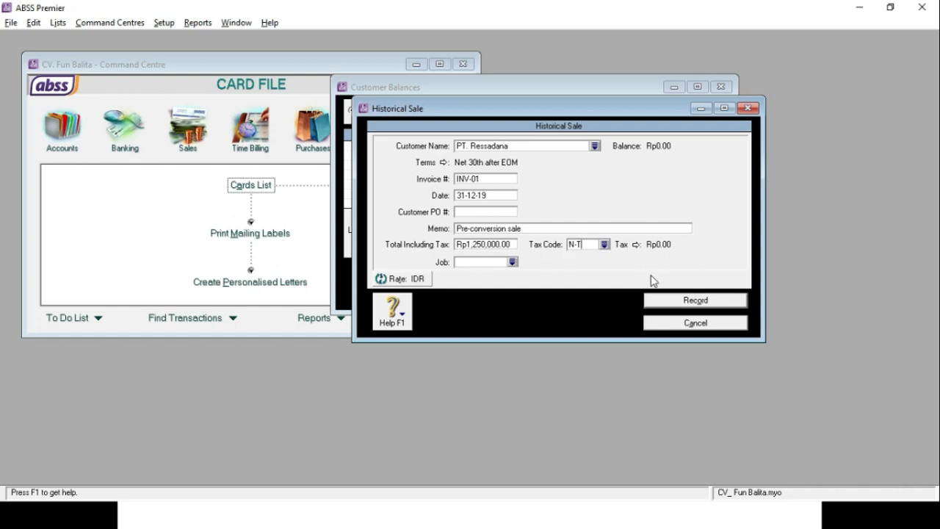
click(662, 297)
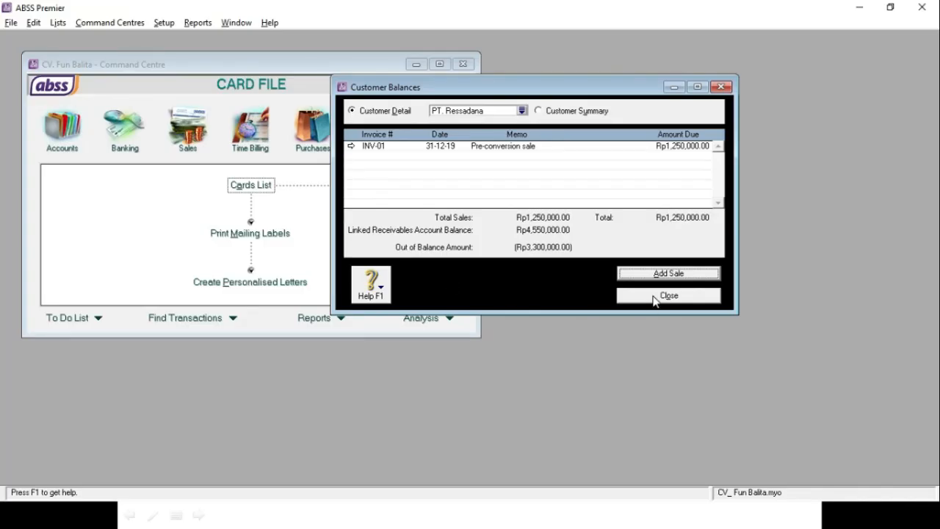
Return to the customer summary and start a historical sale for PT. Pelumat.
click(546, 114)
double_click(383, 156)
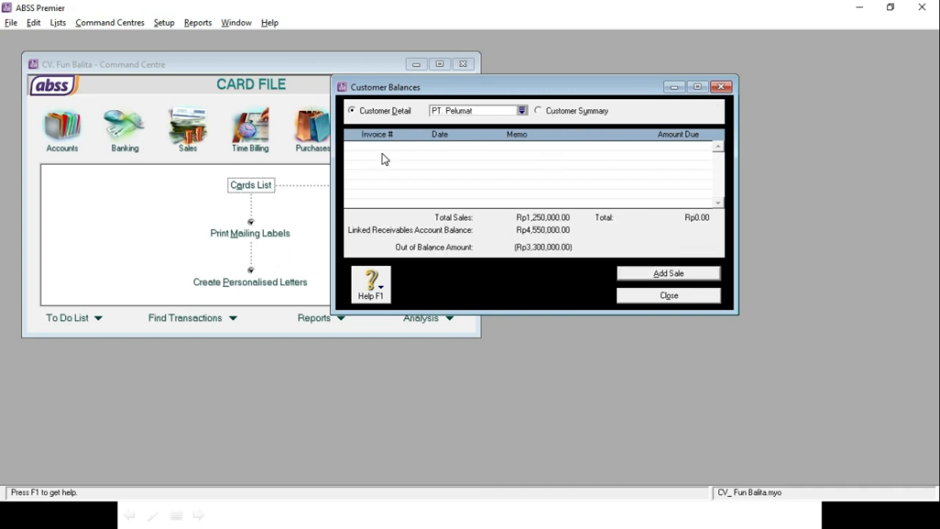
click(657, 273)
Record PT. Pelumat's historical sale with invoice number INV-02 and a total including tax of Rp2,450,000.00.
click(482, 179)
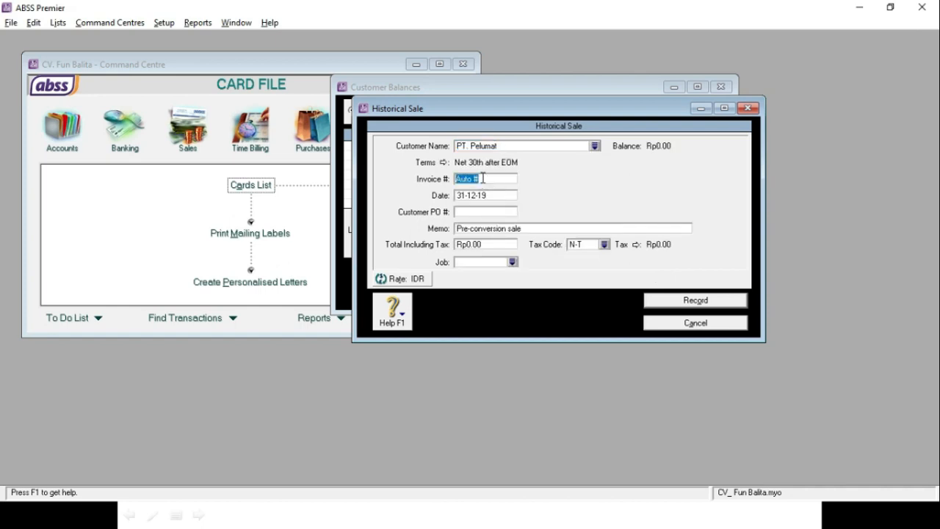
text(INV-02)
key(Tab)
key(Tab)
key(Tab)
key(Tab)
text(2,45)
text(0,000)
key(Tab)
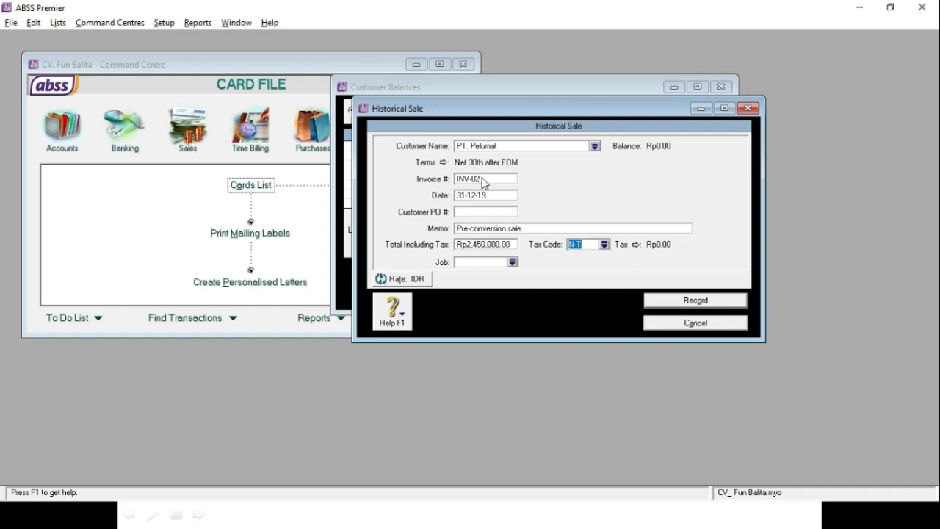
click(689, 304)
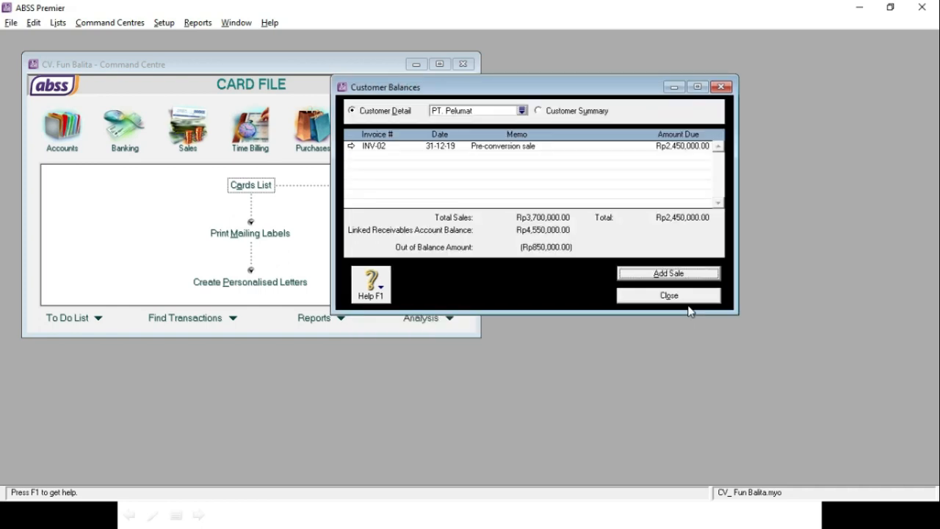
Go back to the customer summary and start a historical sale for CV. Syaamil Kreatif.
click(553, 112)
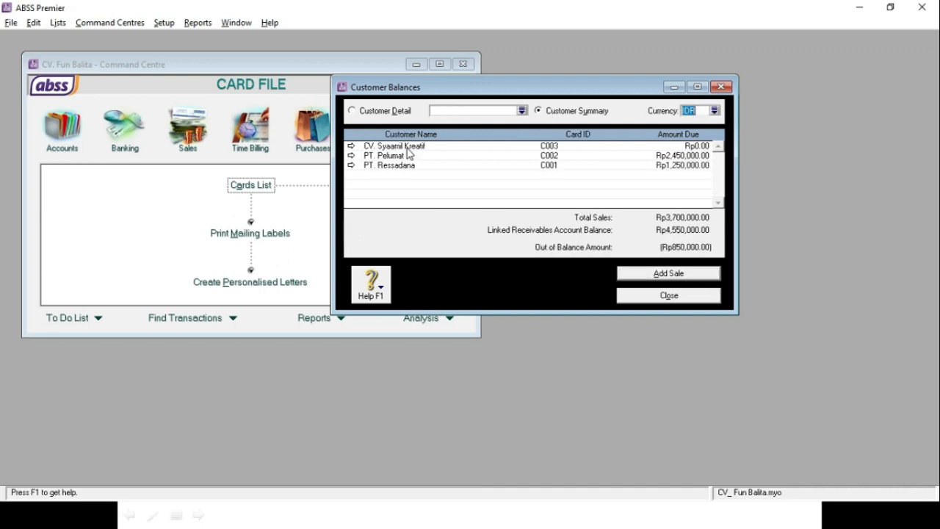
double_click(408, 148)
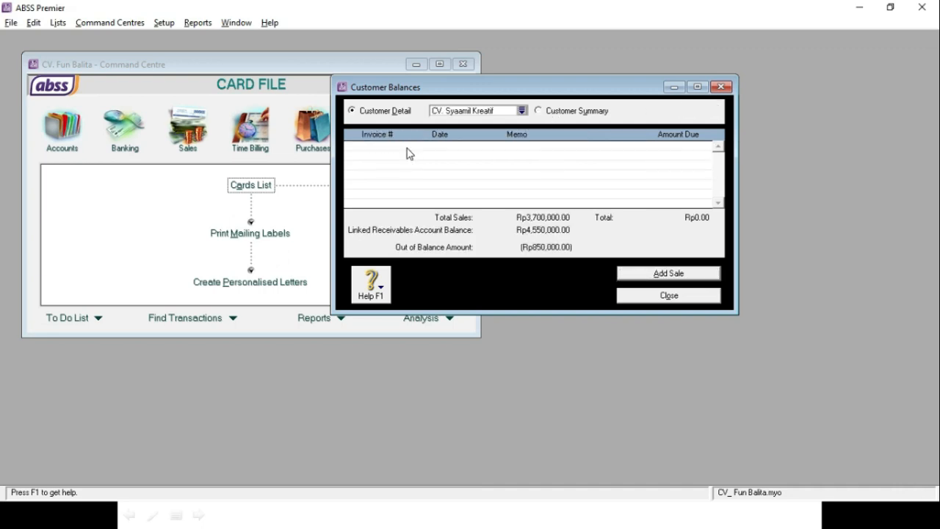
click(669, 274)
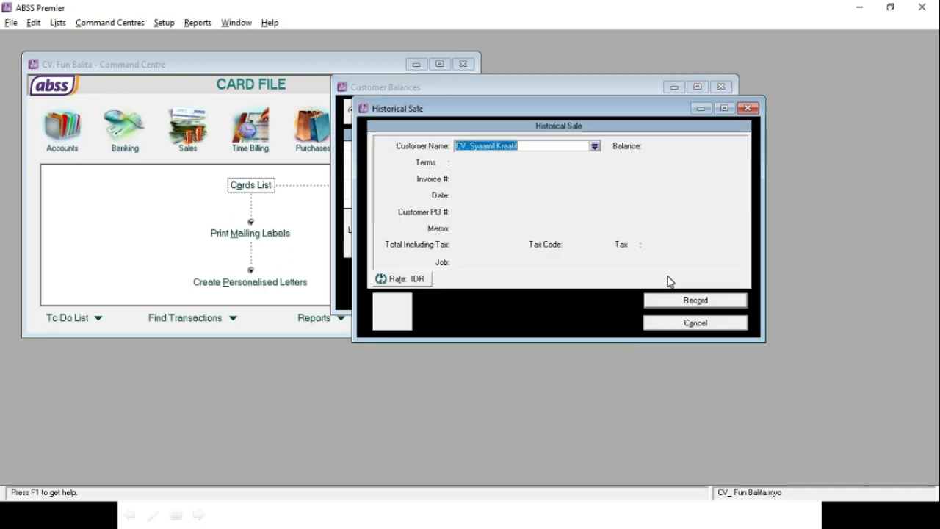
Enter invoice number INV-03 and a total including tax of Rp850,000.00 for CV. Syaamil Kreatif's historical sale.
click(492, 180)
text(INV-03)
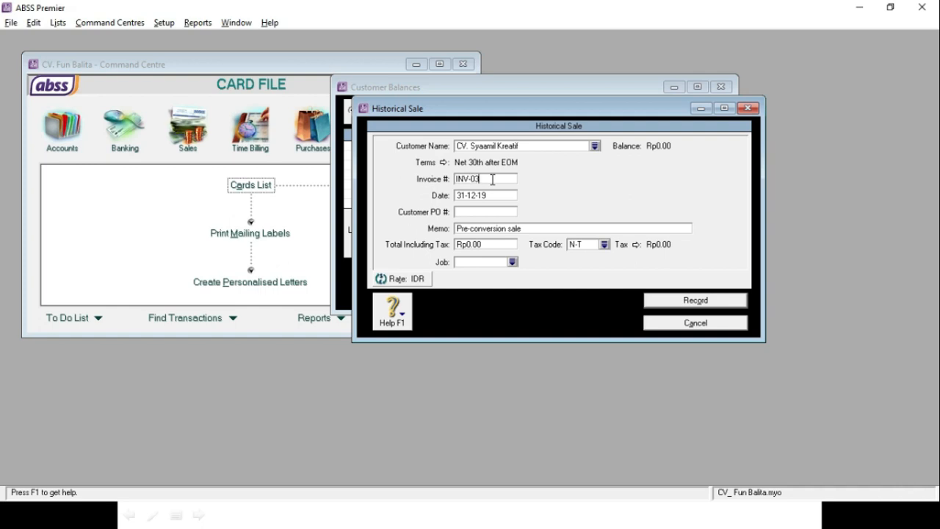
key(Tab)
click(471, 195)
click(485, 243)
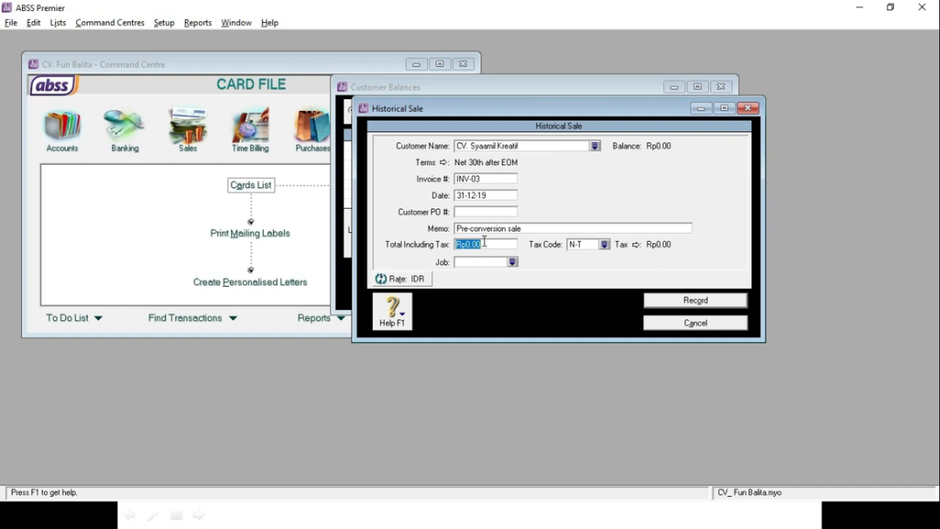
text(850,000)
key(Tab)
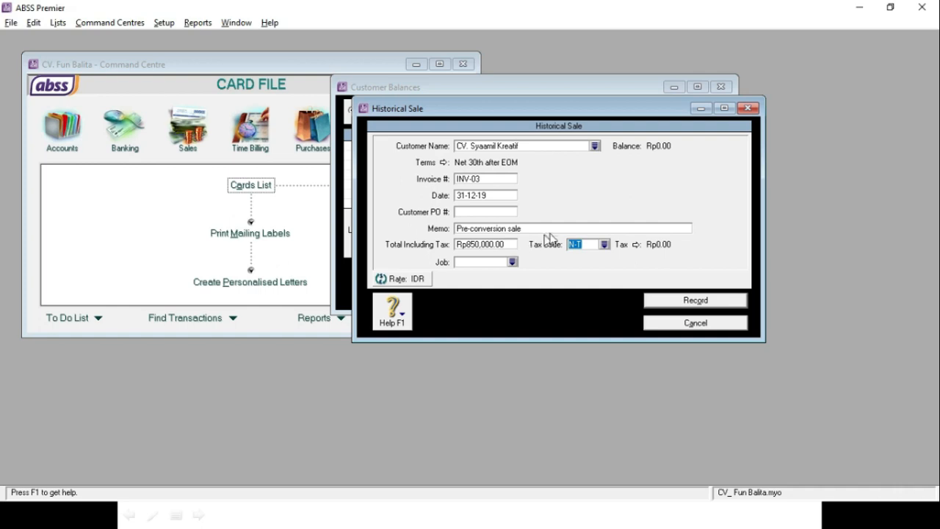
Check the entry against the receivables table, record CV. Syaamil Kreatif's historical sale, and return to the customer summary.
click(658, 302)
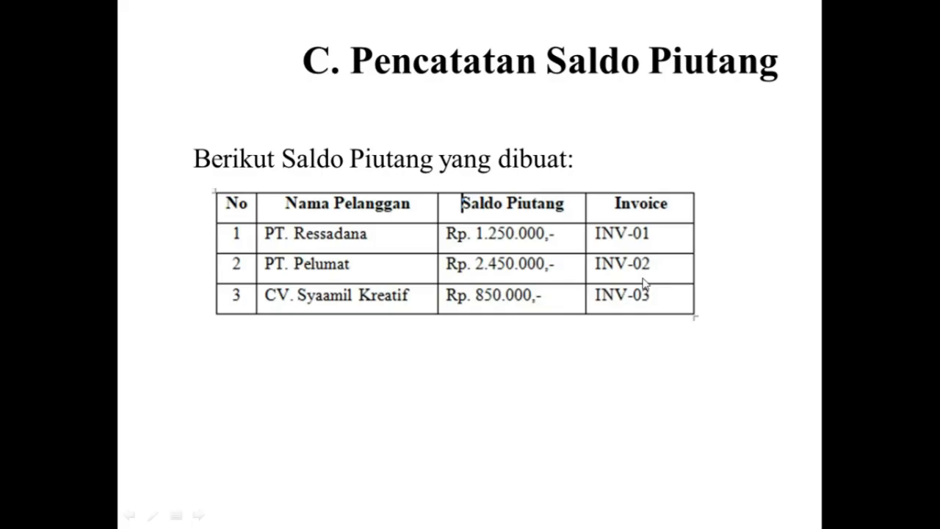
click(499, 301)
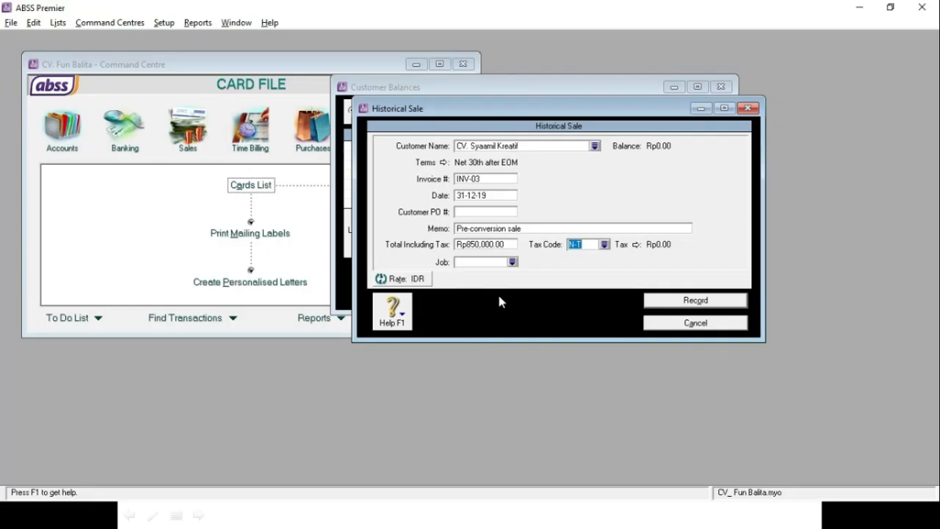
click(695, 301)
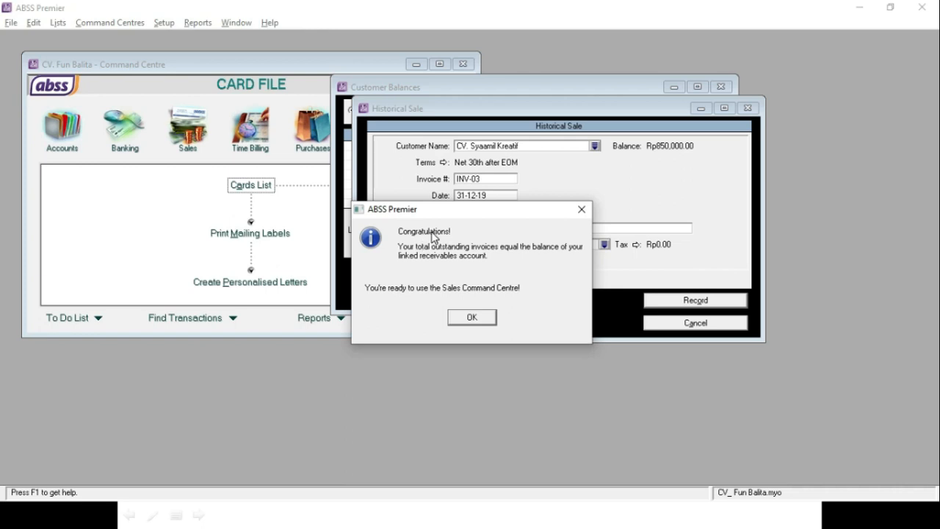
click(469, 322)
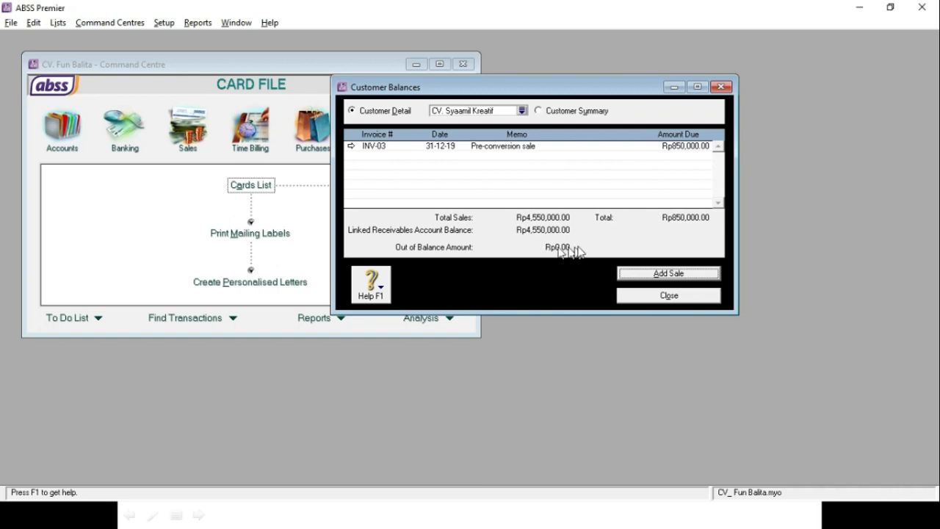
click(556, 116)
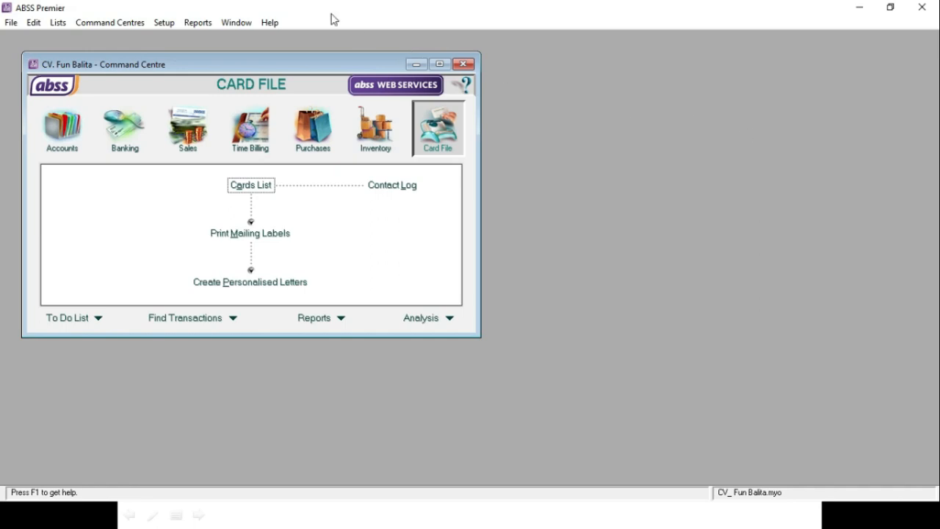
Open the account opening balances and examine the opening balance of the Piutang Dagang account.
click(165, 23)
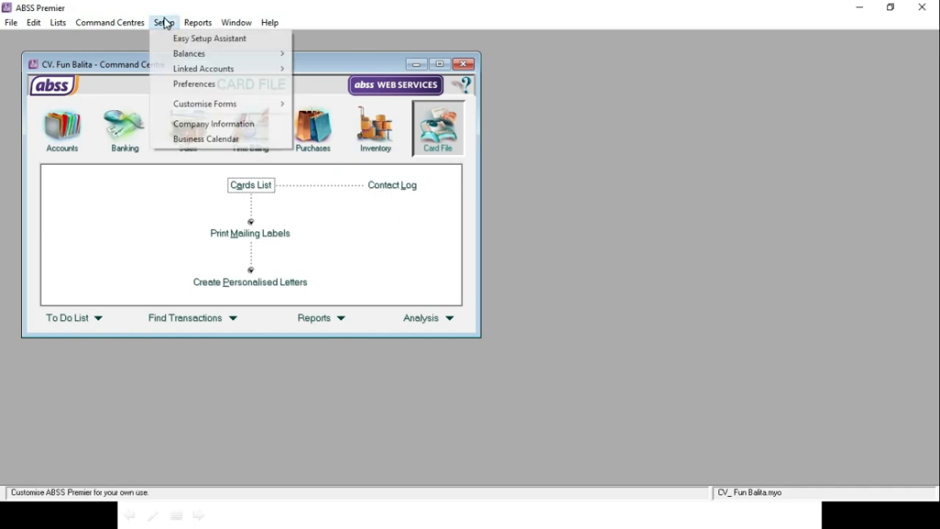
mouse_move(186, 61)
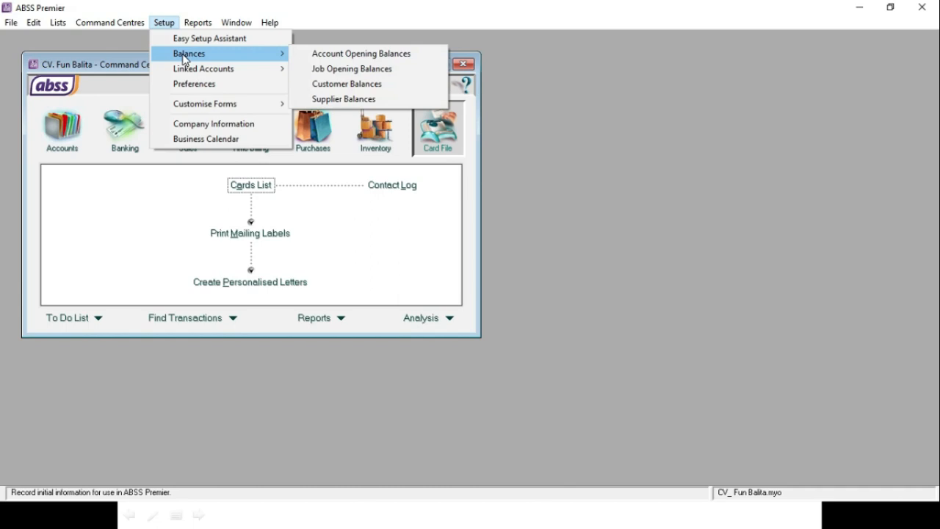
click(353, 54)
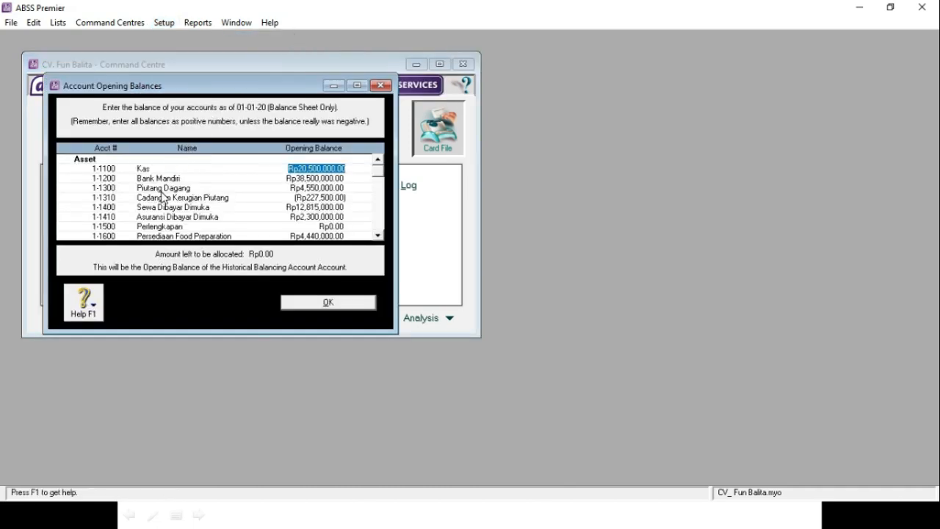
click(318, 188)
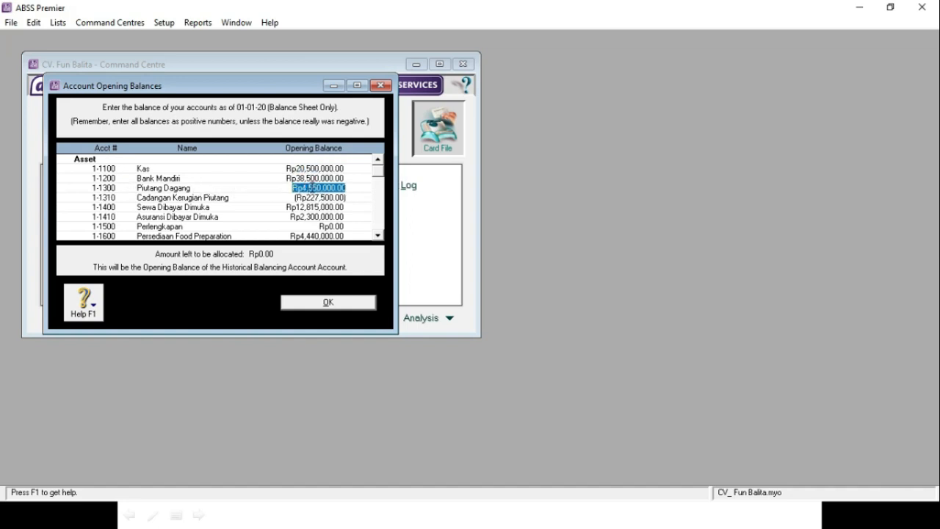
Compare the customer balances side by side with the Piutang Dagang opening balance, and close both windows.
click(166, 23)
mouse_move(220, 56)
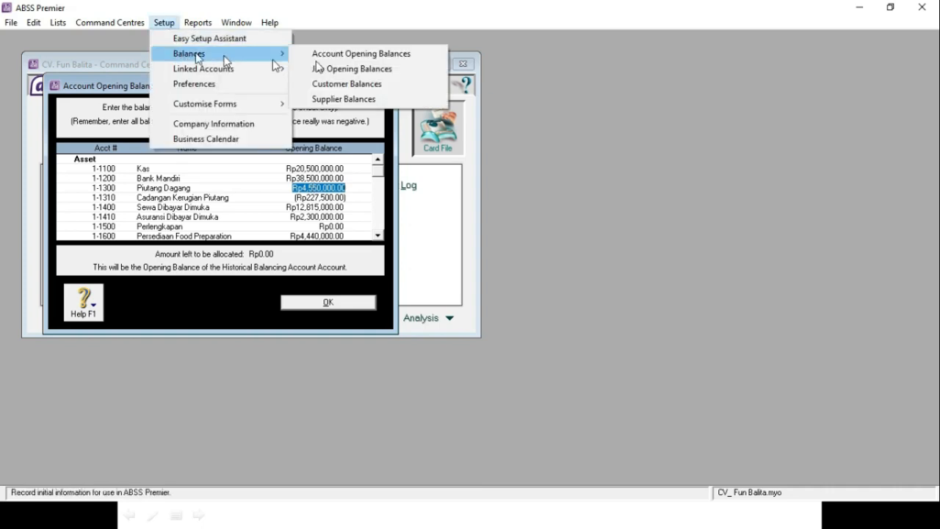
click(349, 85)
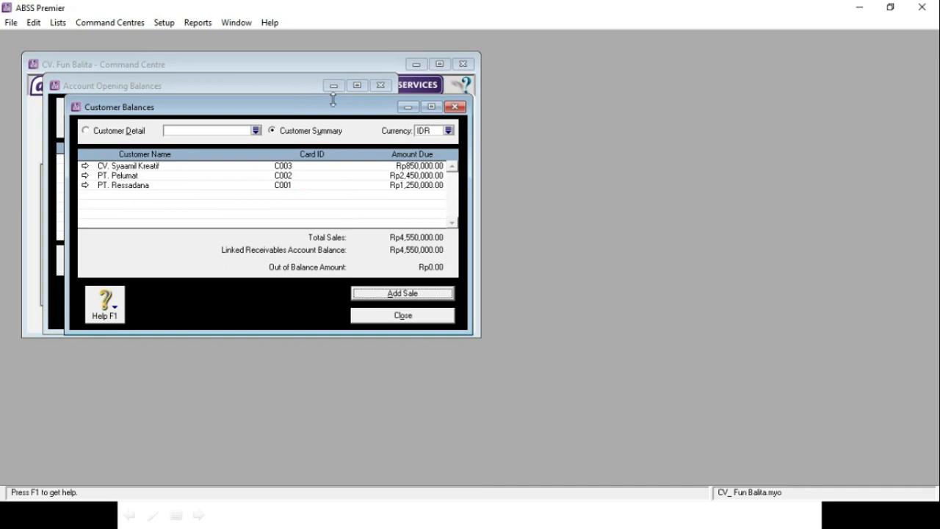
drag(372, 96, 782, 69)
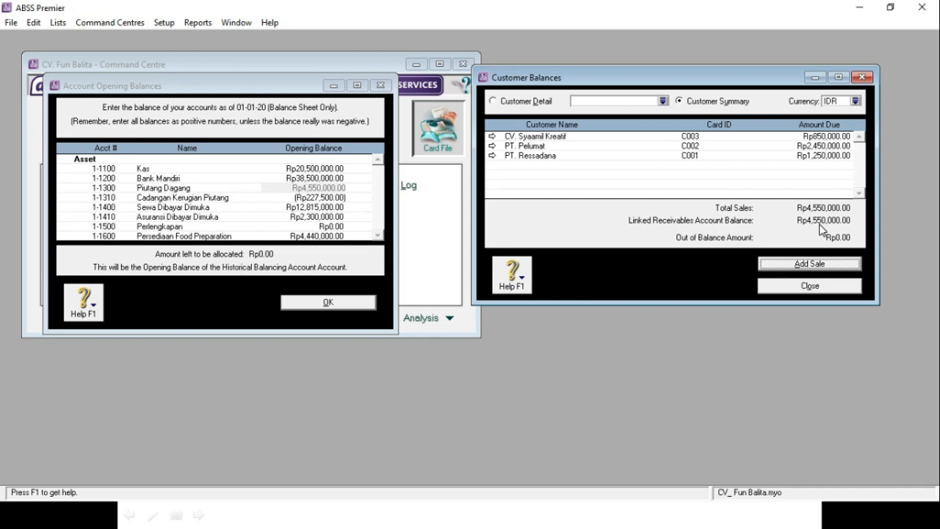
click(810, 286)
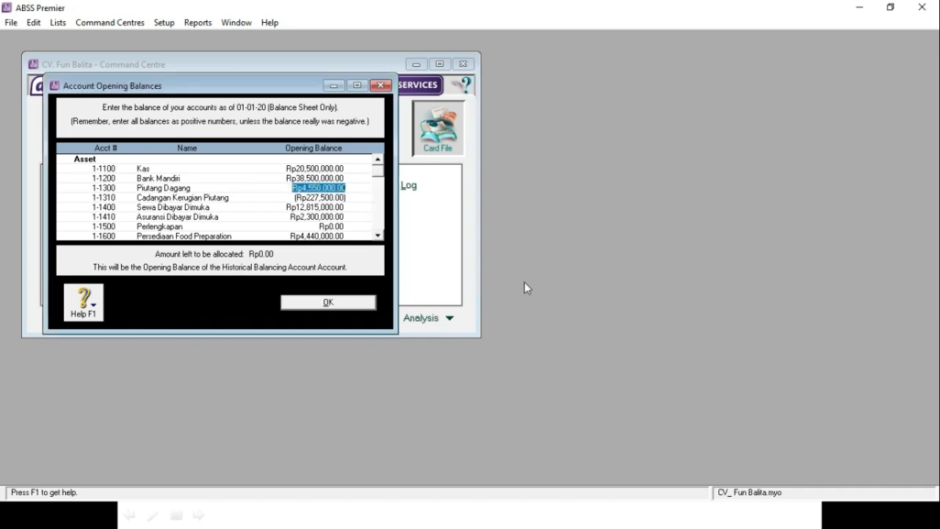
click(356, 306)
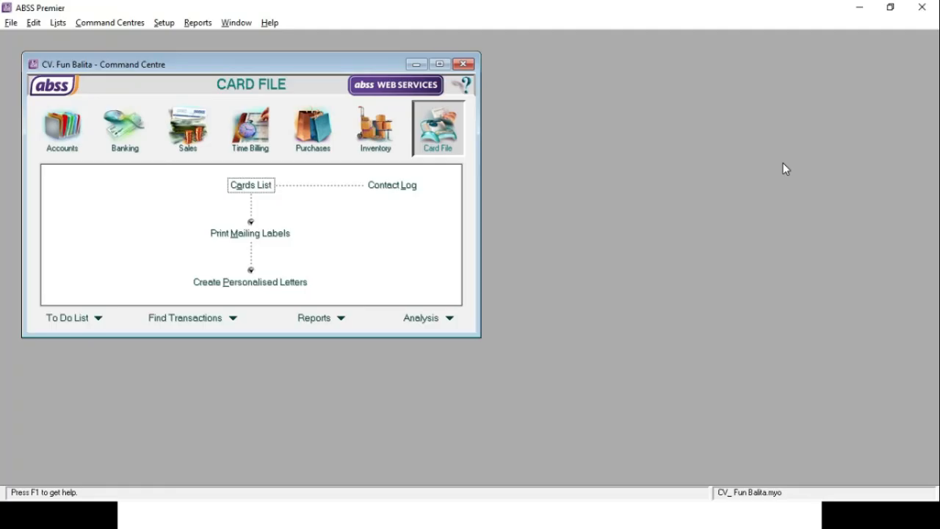
Open the supplier balances setup and move its window to uncover part of the Command Centre.
click(158, 27)
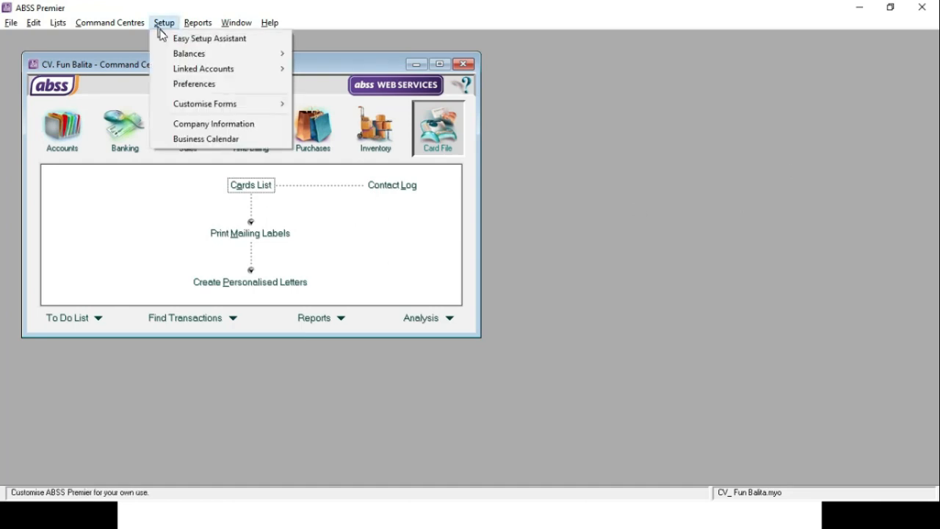
mouse_move(175, 56)
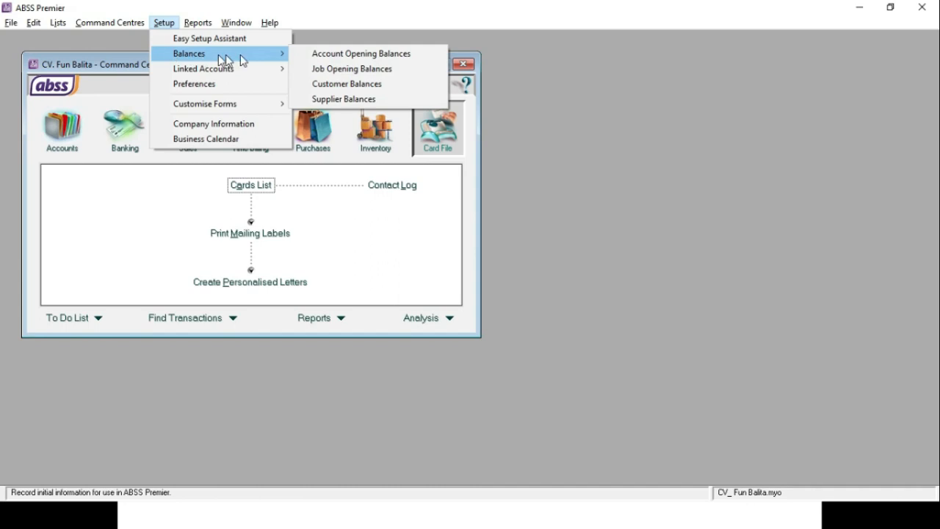
click(334, 101)
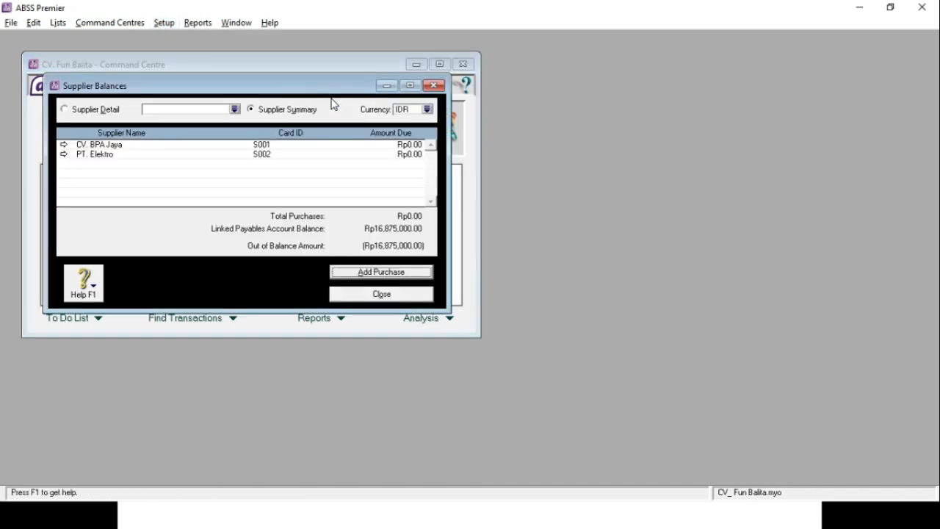
drag(333, 88, 623, 93)
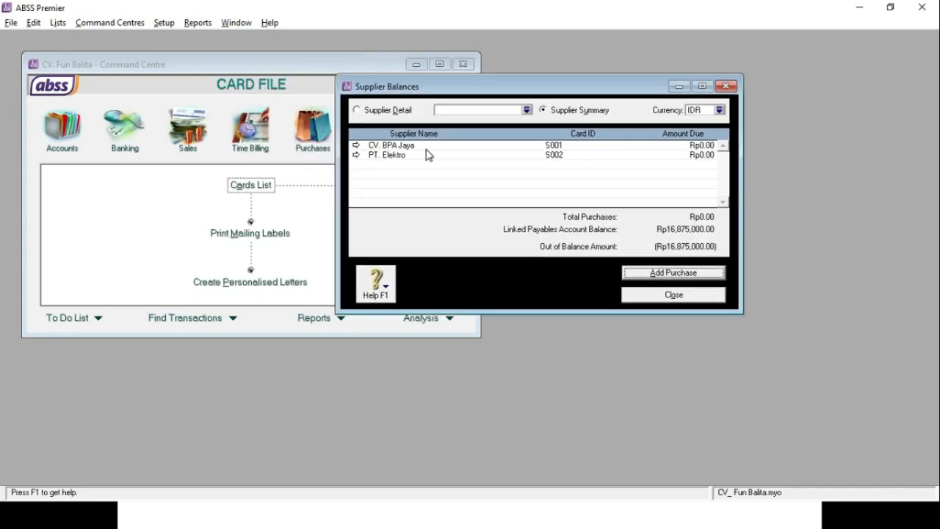
Start a historical purchase for CV. BPA Jaya with PO number INV-03 and the date 31-12-2019.
double_click(416, 149)
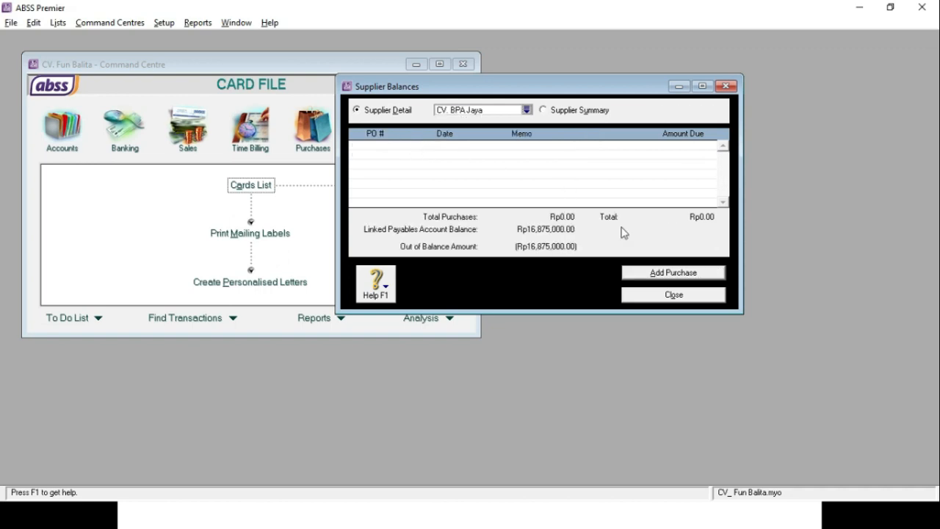
click(638, 278)
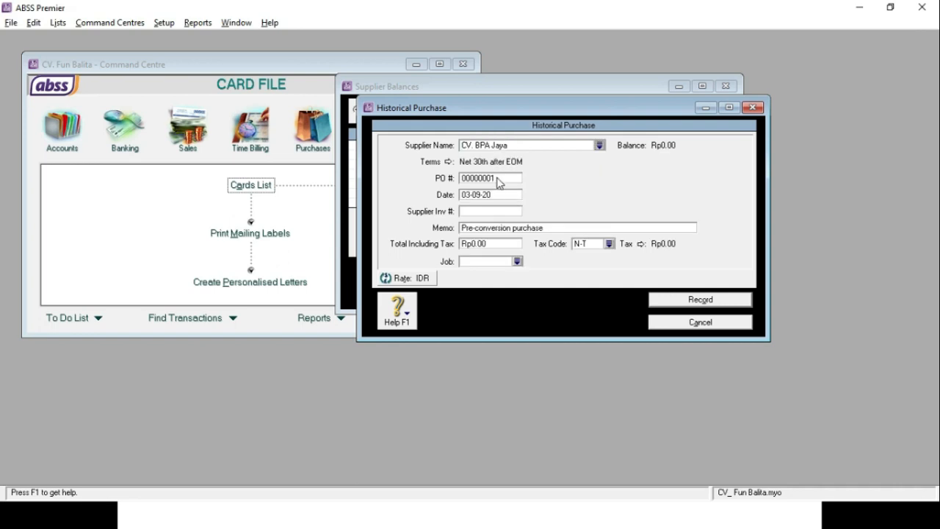
click(498, 178)
text(INV-03)
key(Tab)
text(31-)
text(12-)
text(2019)
key(Tab)
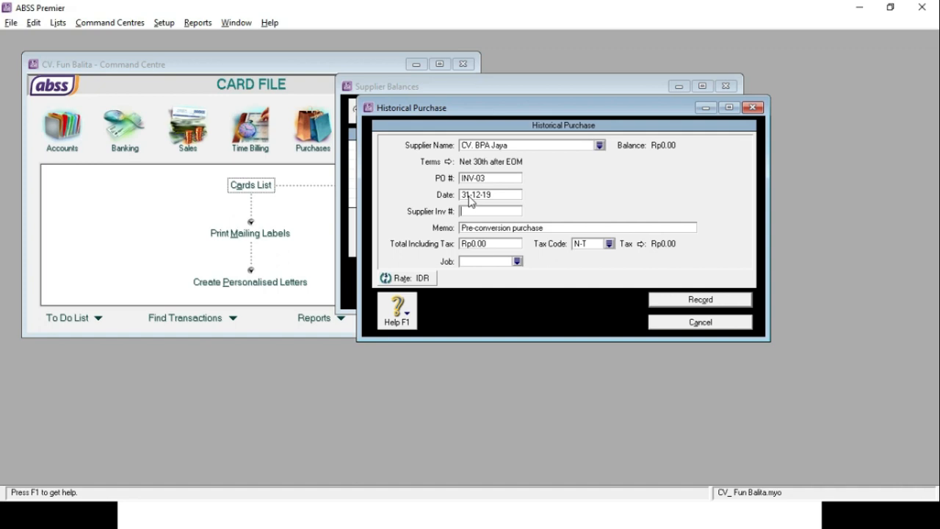
Set the purchase total including tax to Rp6,750,000, record it, and return to the supplier summary.
click(489, 242)
text(6,750,000)
key(Tab)
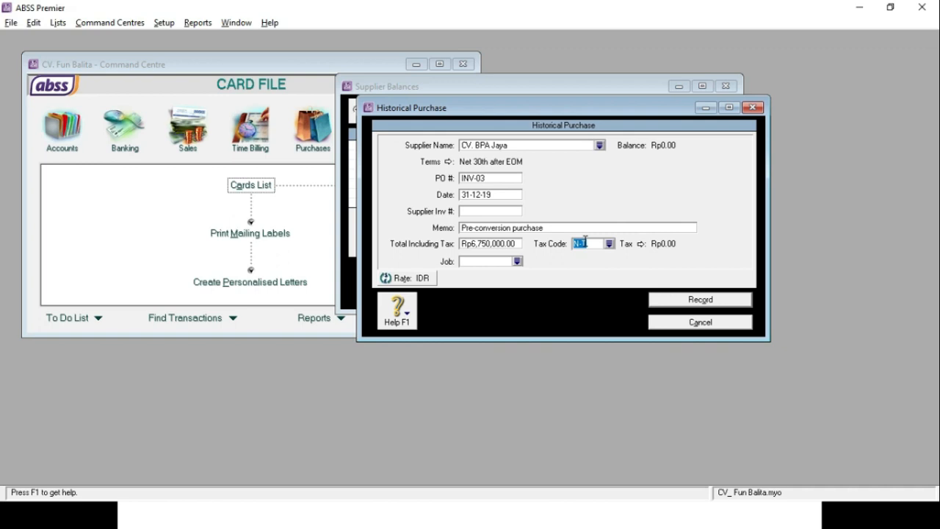
click(667, 300)
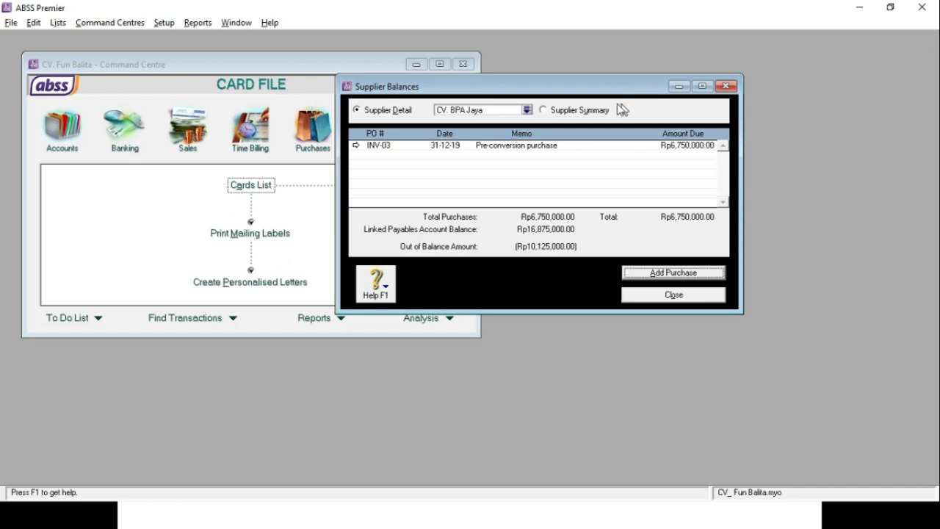
click(568, 113)
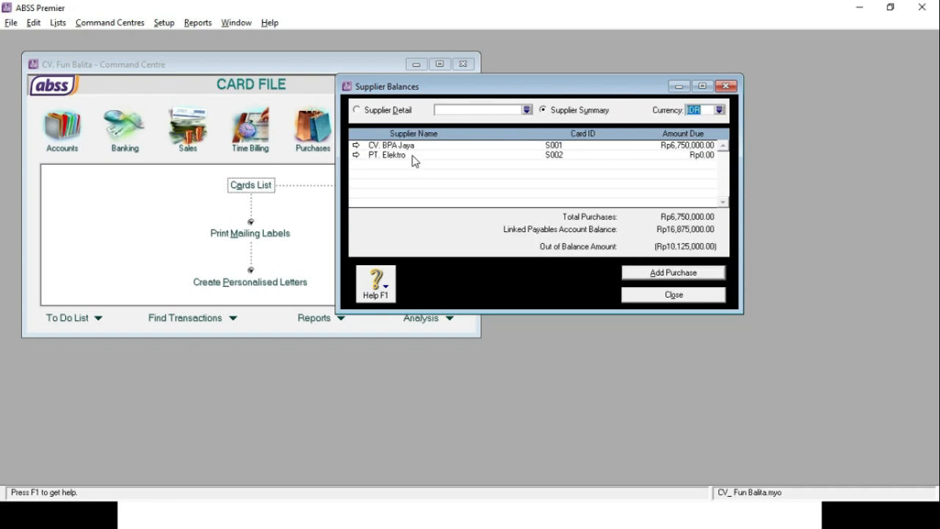
Start a historical purchase for PT. Elektro with PO number INV-04.
double_click(380, 157)
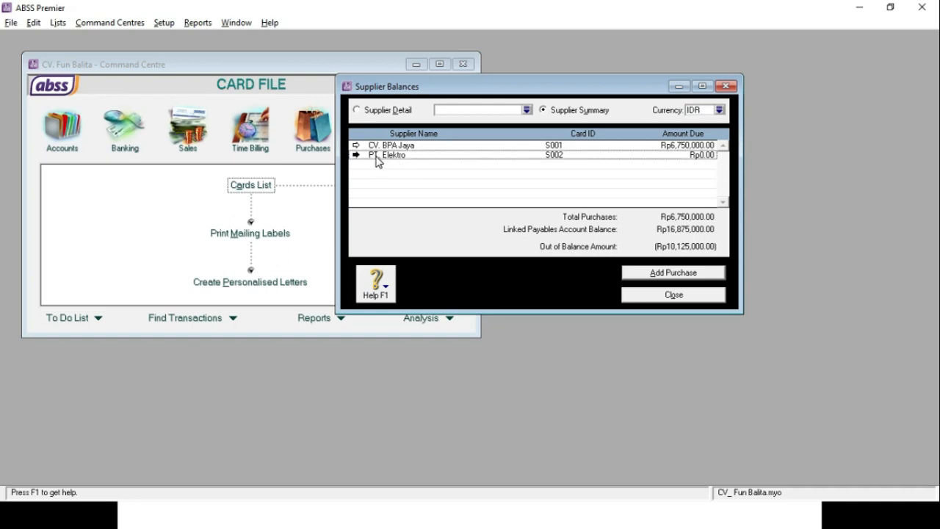
click(659, 274)
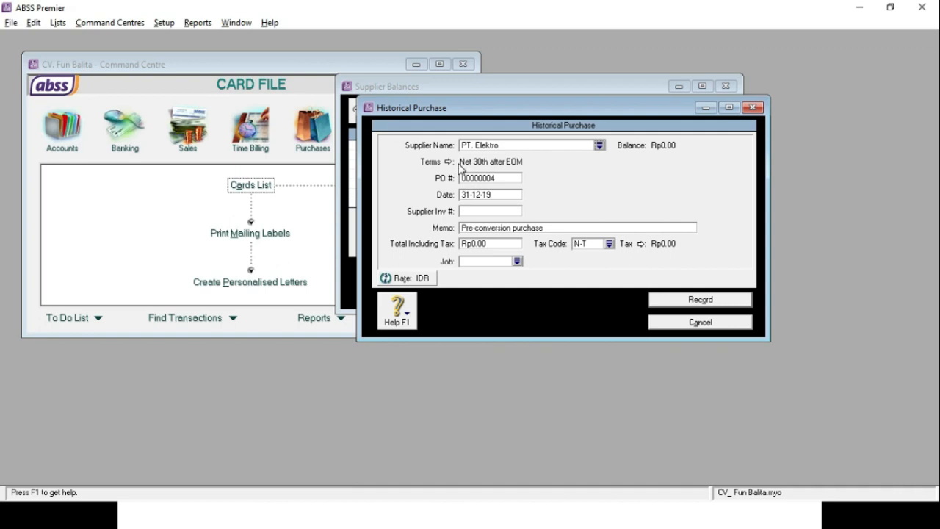
click(500, 180)
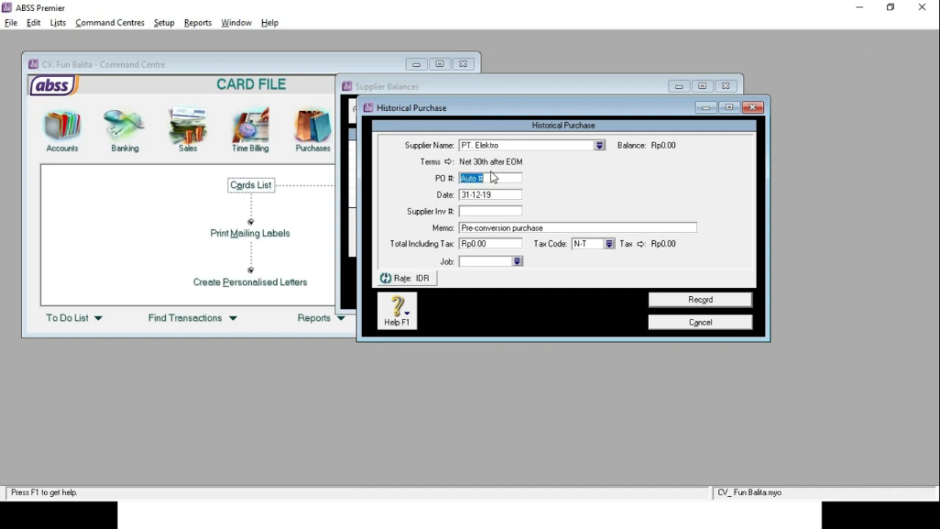
text(INV-04)
key(Tab)
Set PT. Elektro's purchase total including tax to Rp10,125,000, record it, and return to the supplier summary.
key(Tab)
key(Tab)
key(Tab)
key(BackSpace)
key(BackSpace)
key(BackSpace)
key(BackSpace)
key(BackSpace)
text(10,125,000)
key(Tab)
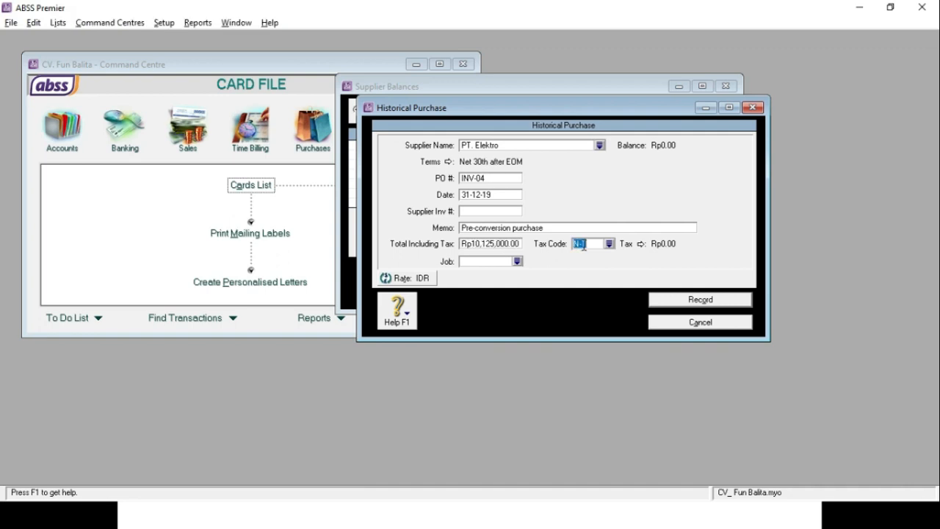
click(690, 301)
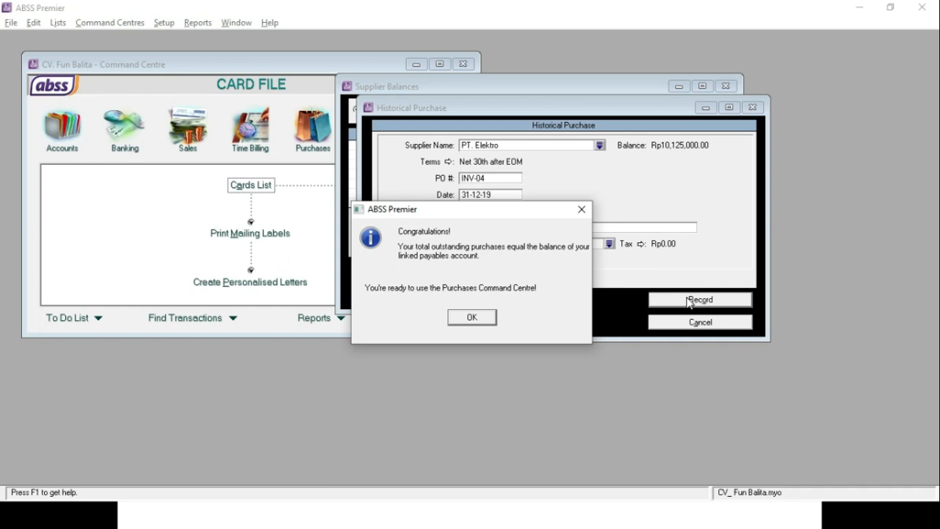
click(461, 317)
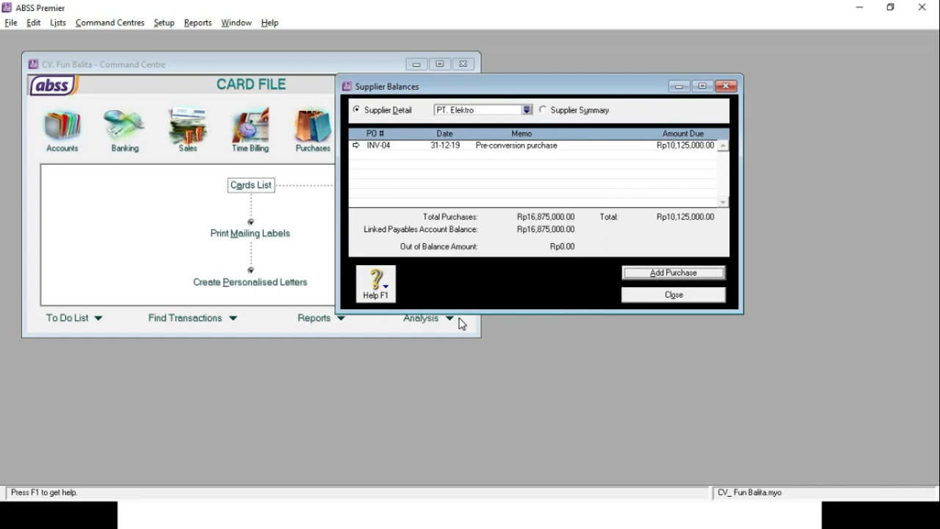
click(543, 109)
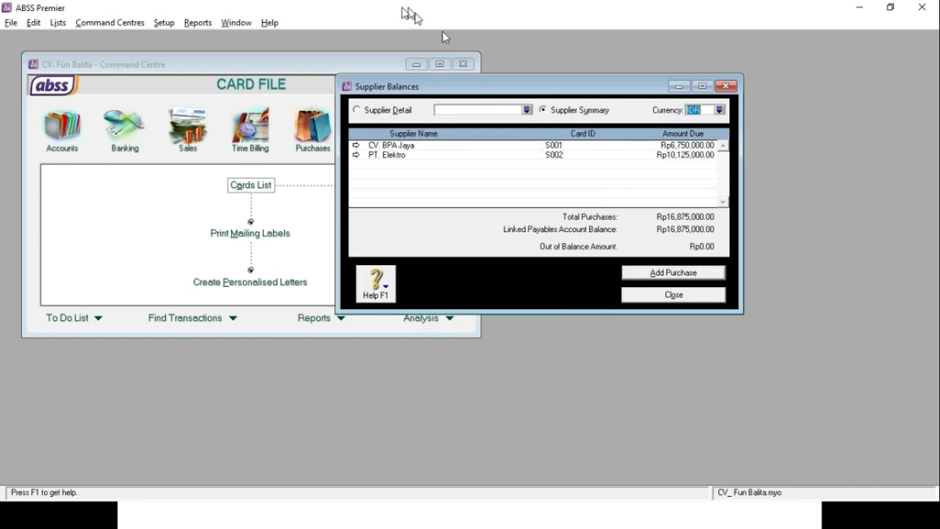
Open the account opening balances beside the supplier balances and compare the Hutang Dagang opening balance with the supplier totals.
click(164, 23)
mouse_move(176, 56)
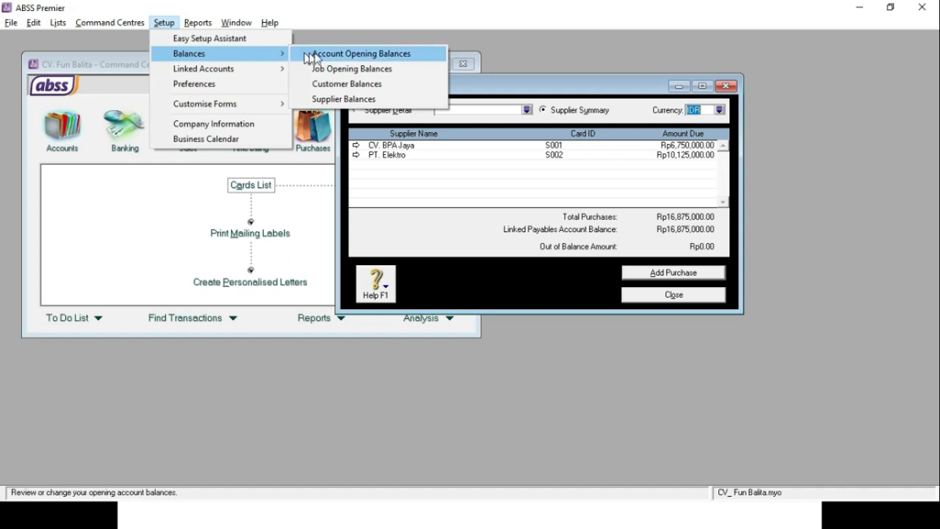
click(329, 56)
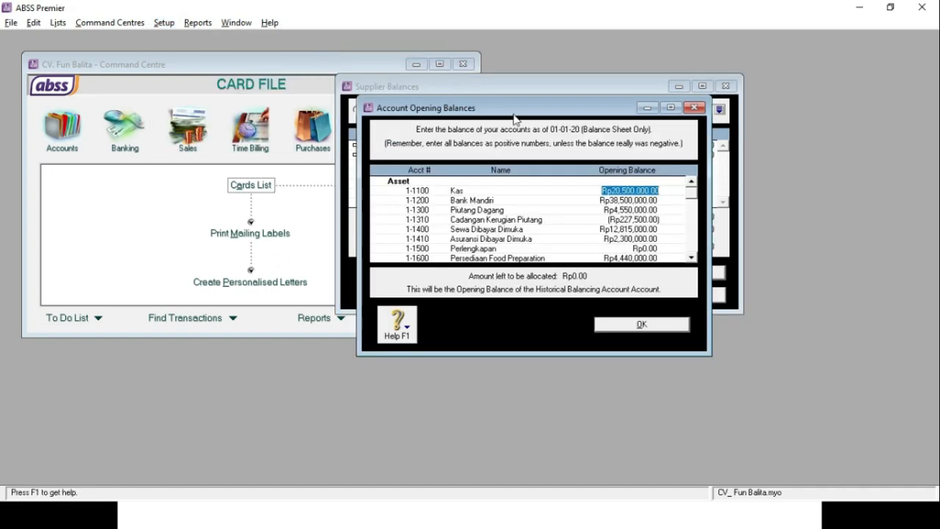
drag(472, 114, 342, 99)
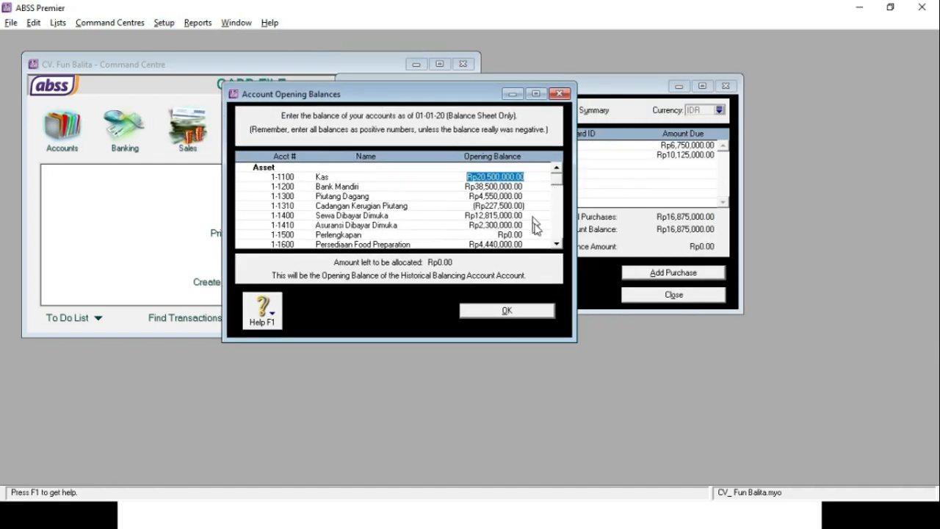
scroll(557, 249, down, 4)
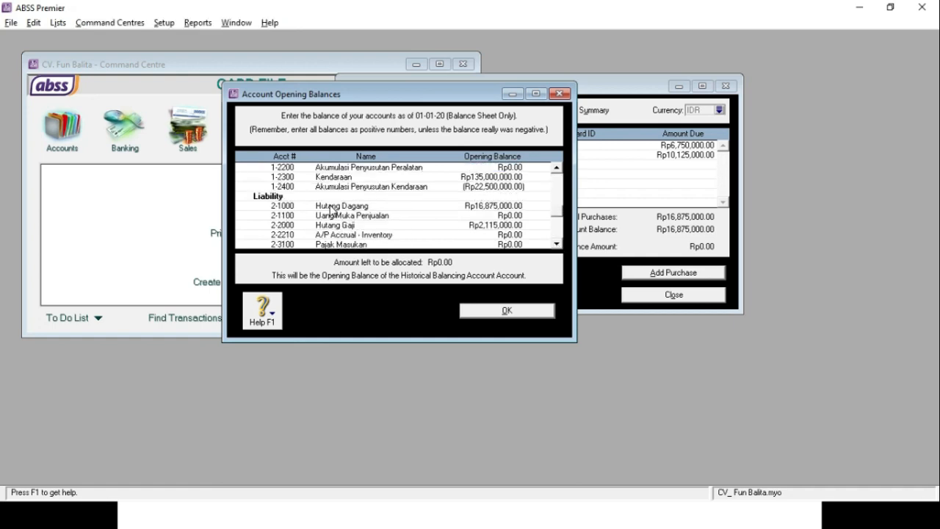
click(492, 207)
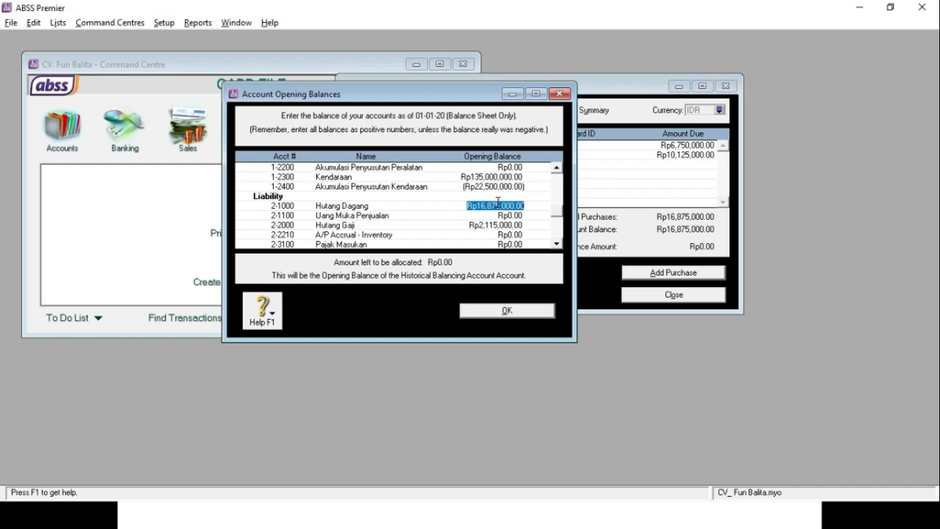
drag(471, 101, 402, 148)
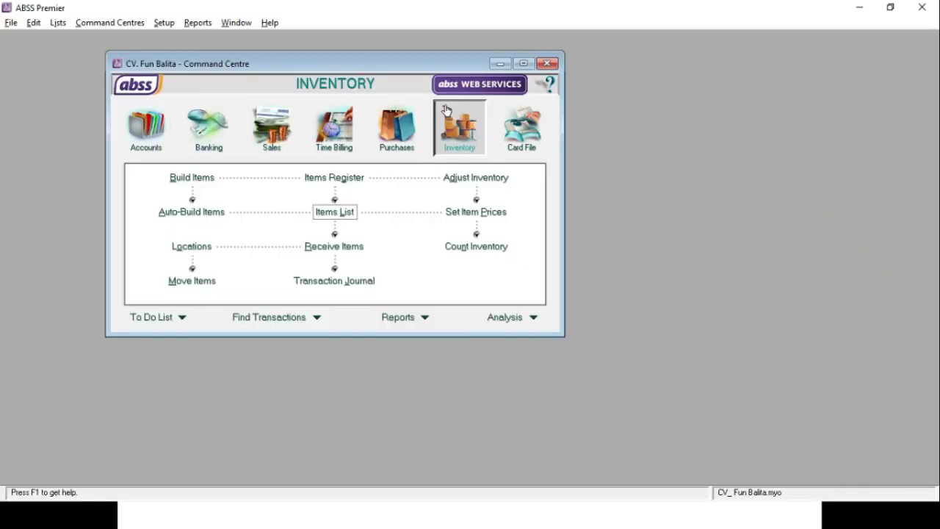
Create a new inventory item from the items list with item number B01 and the name Portable Fruit Meat.
click(332, 215)
drag(338, 76, 444, 77)
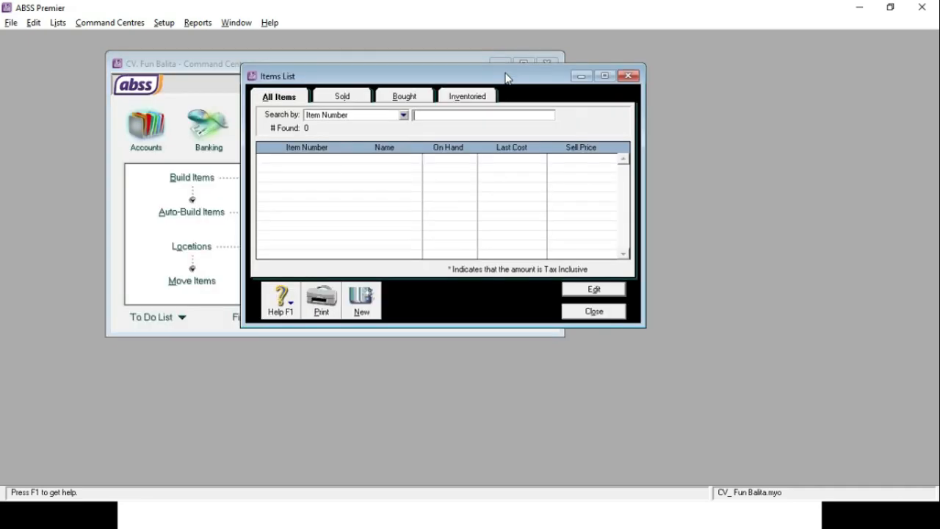
click(369, 312)
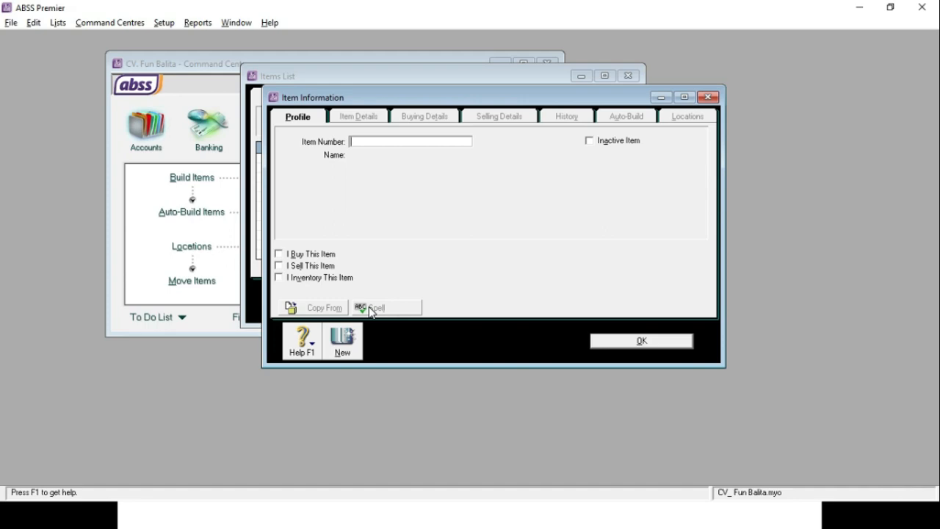
text(B01)
key(Tab)
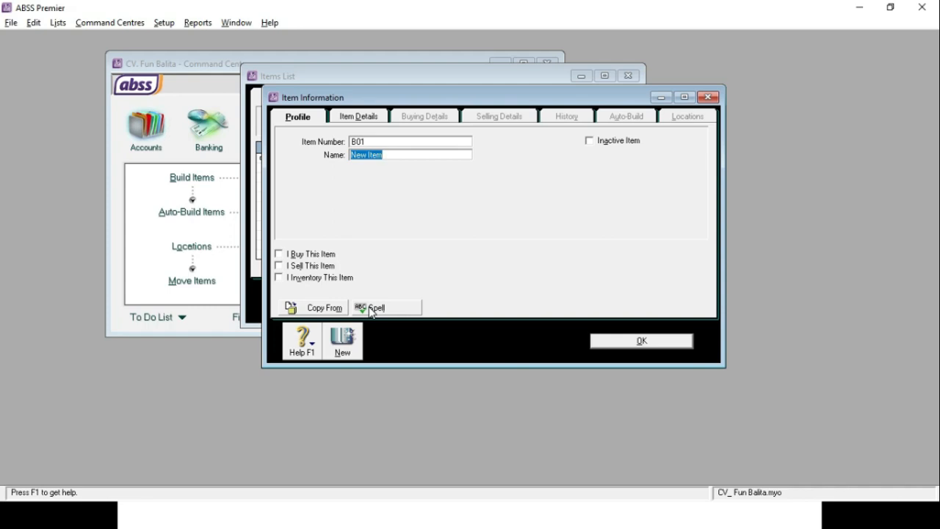
text(Portable Fruit Meat)
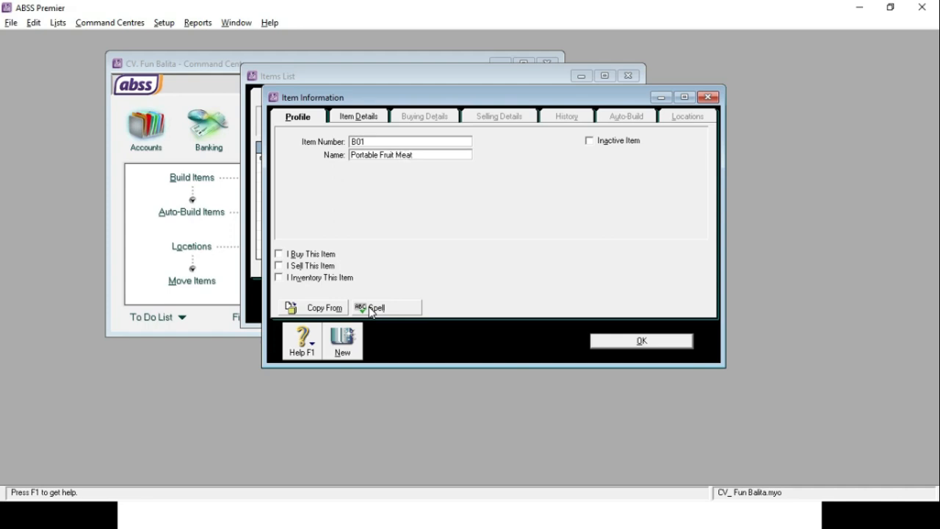
key(Tab)
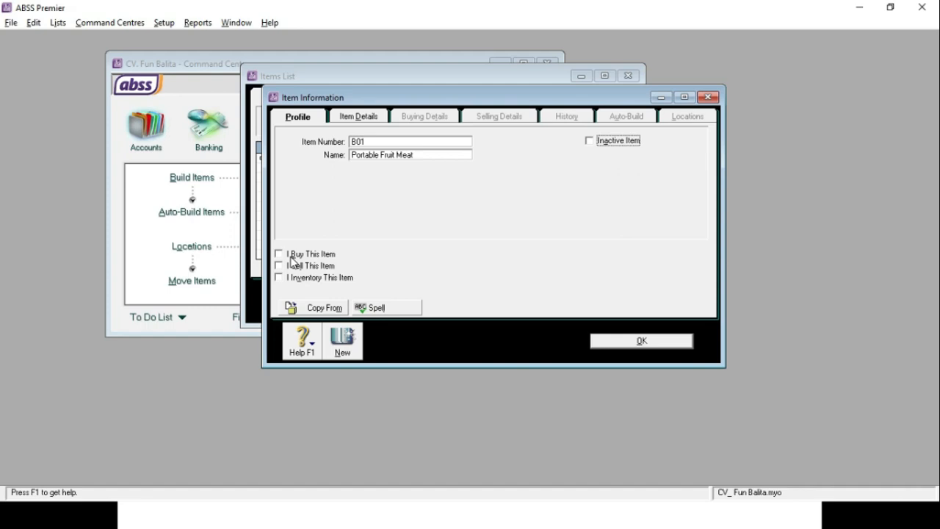
Mark the item as bought and assign HPP Food Preparation as its expense account for tracking costs.
click(291, 257)
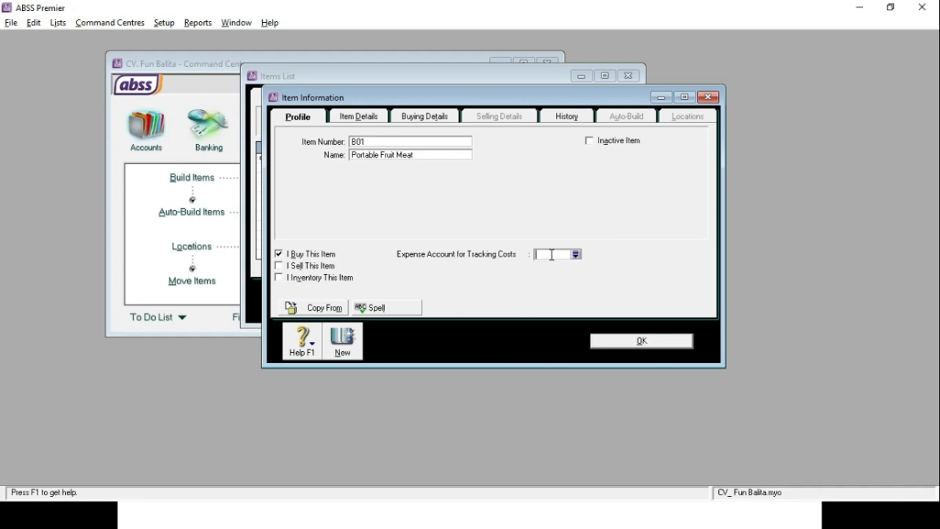
click(577, 254)
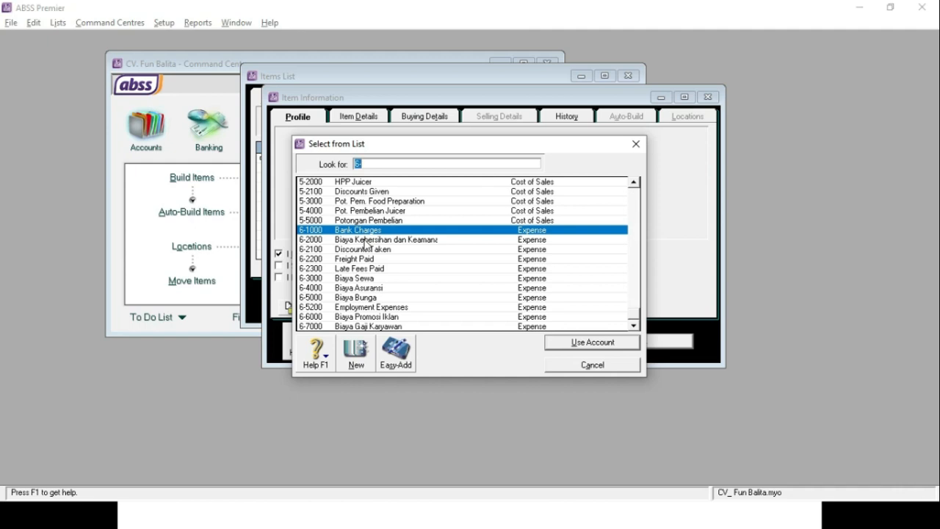
text(hpp)
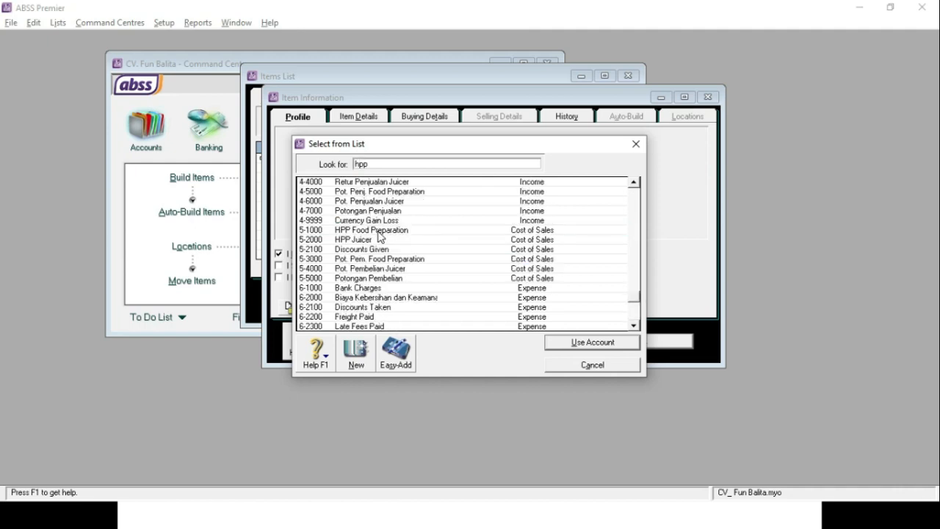
click(379, 232)
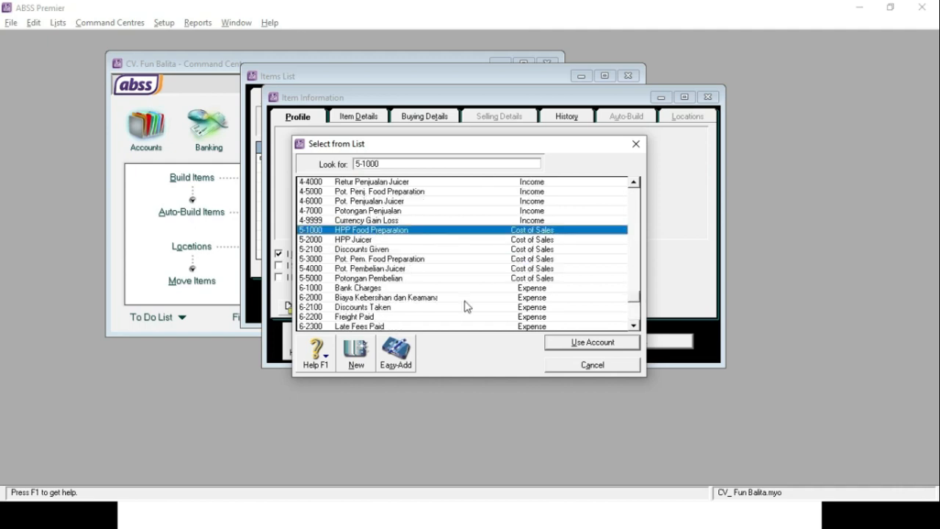
click(582, 343)
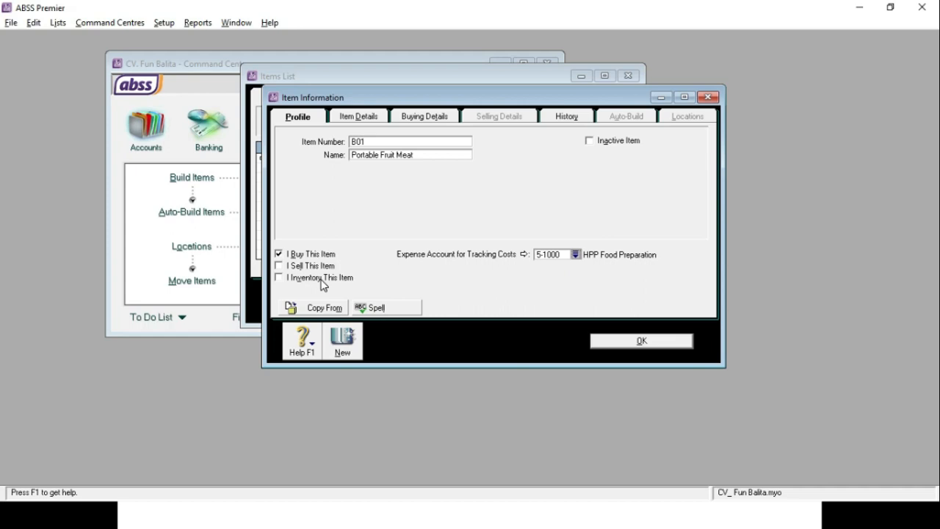
Mark the item as sold and assign Penjualan Food Preparation as its income account for tracking sales.
click(280, 266)
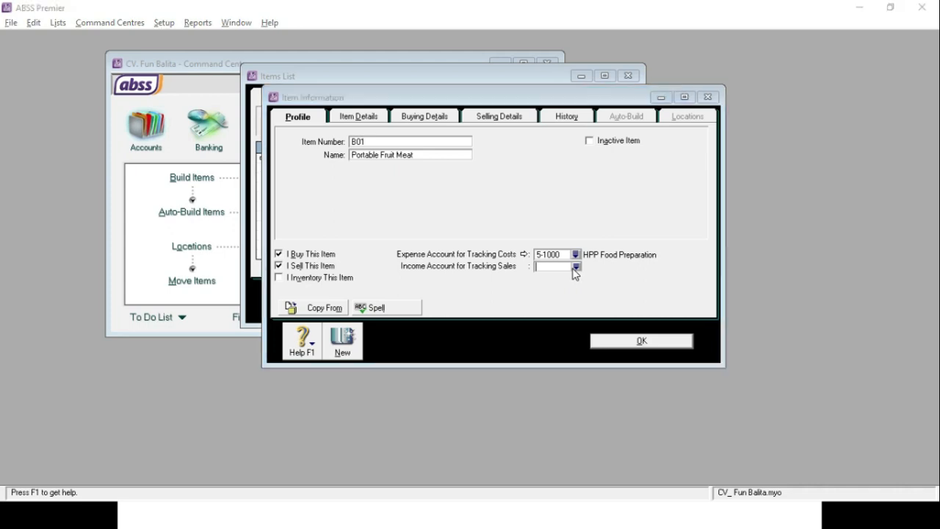
click(576, 267)
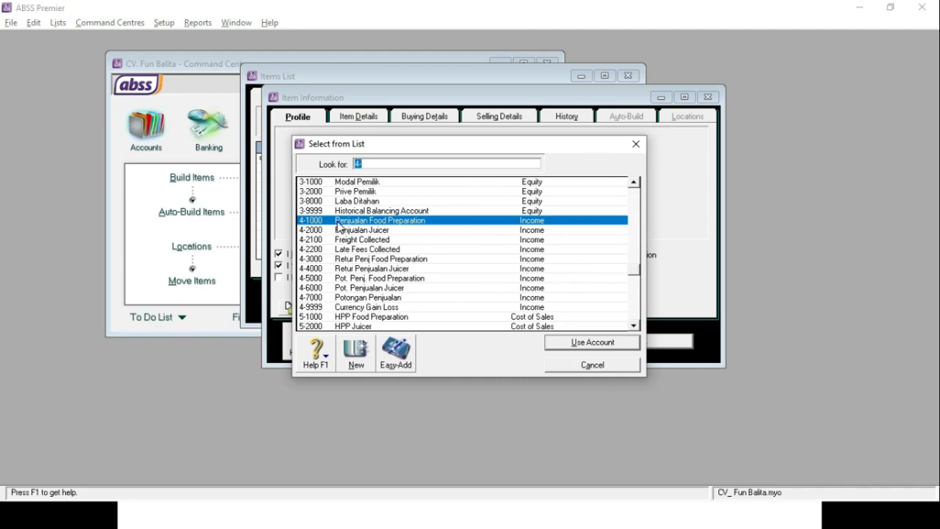
click(562, 344)
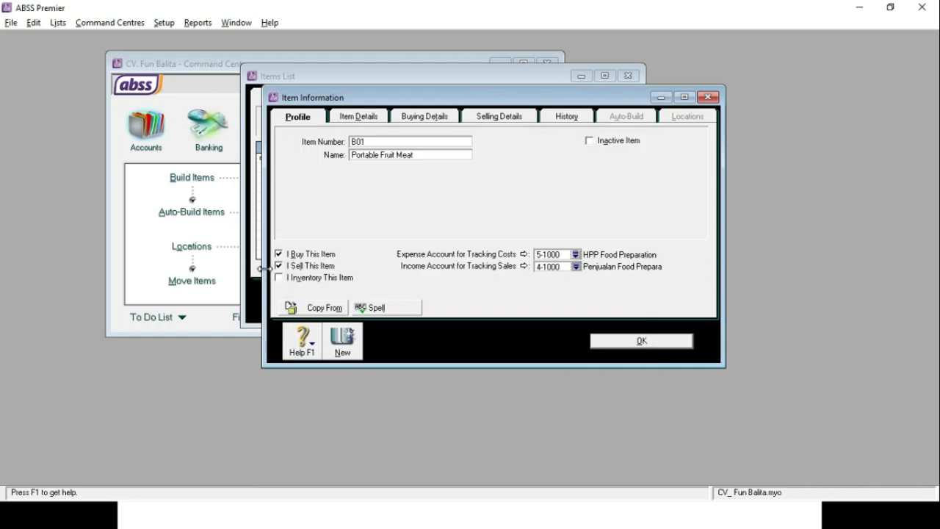
Mark the item as inventoried and assign 1-1600 Persediaan Food Preparation as its inventory asset account.
click(295, 283)
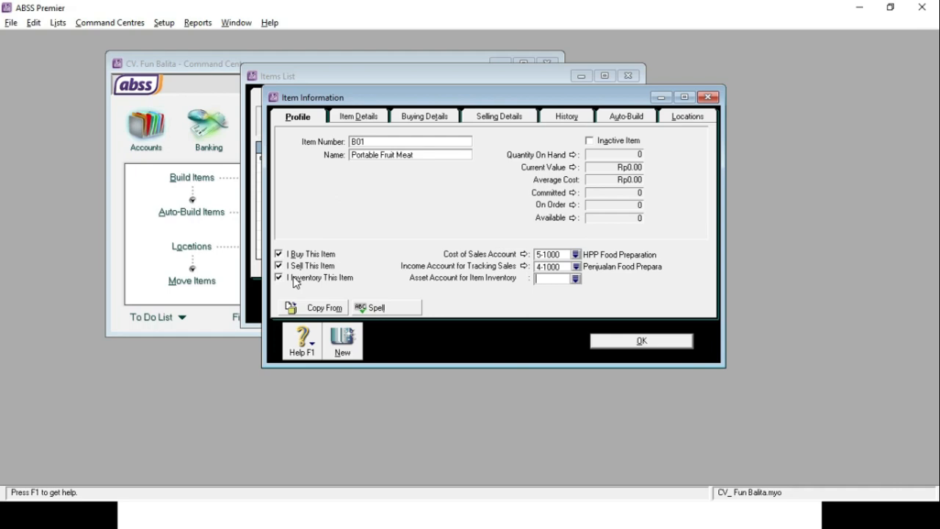
click(577, 279)
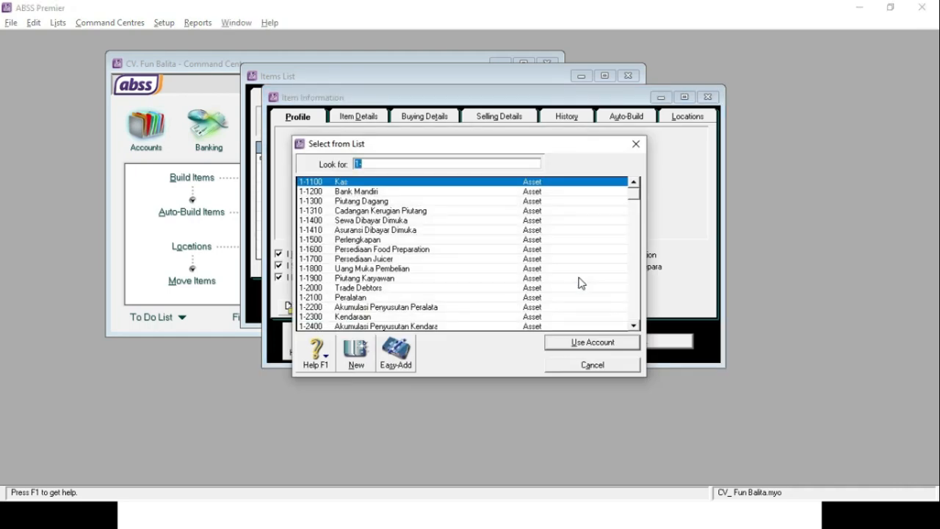
click(330, 251)
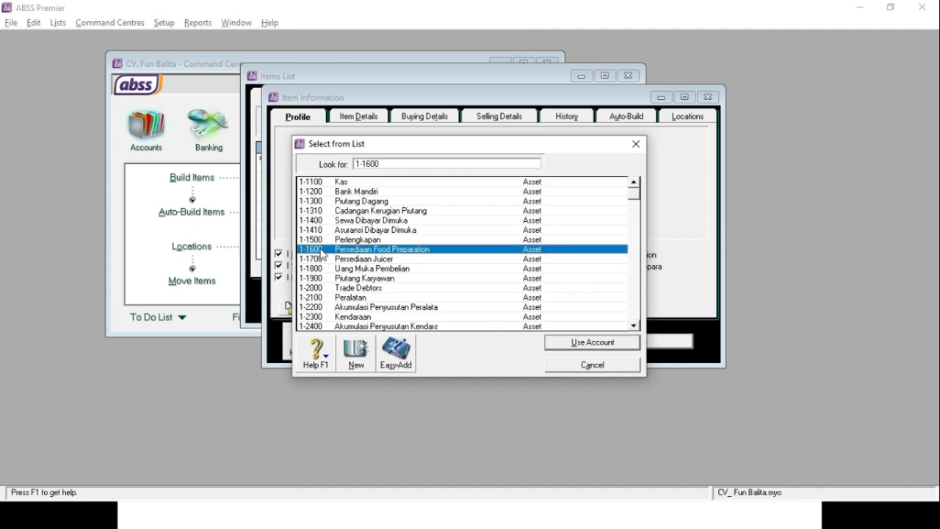
click(587, 344)
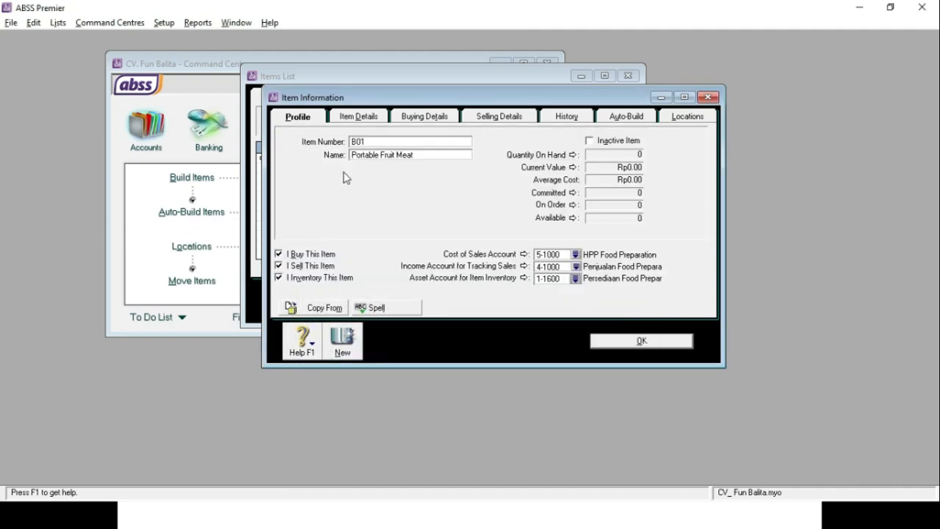
In the item's buying details, set the buying unit of measure to Unit and the tax code when bought to PPN.
click(363, 116)
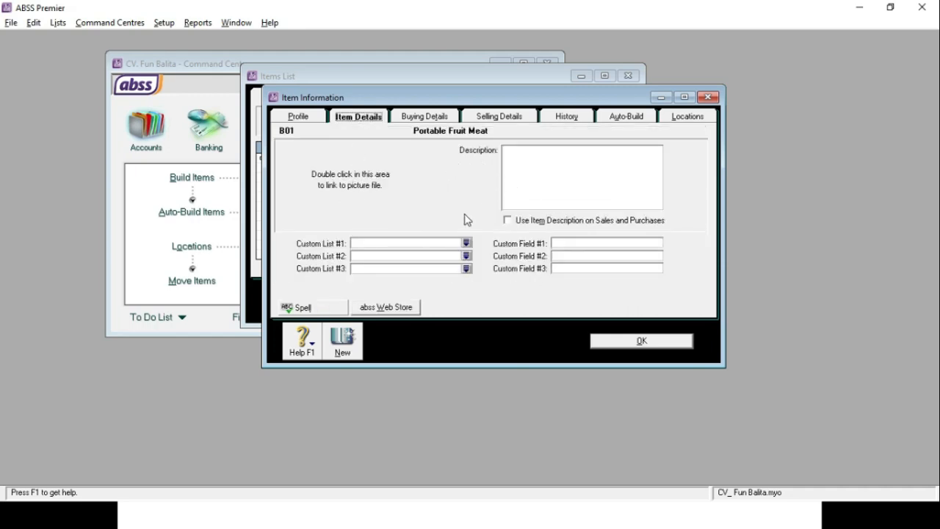
click(417, 120)
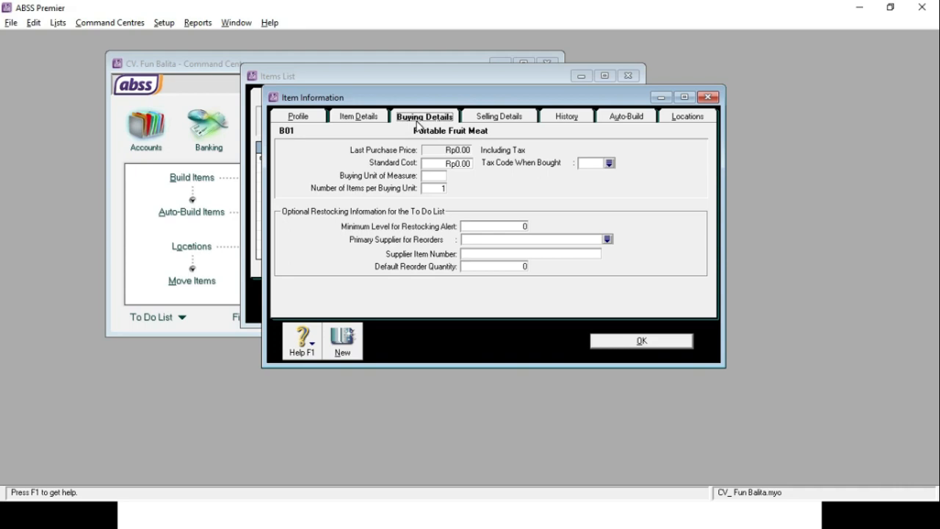
click(435, 176)
text(Unit)
key(Tab)
click(609, 163)
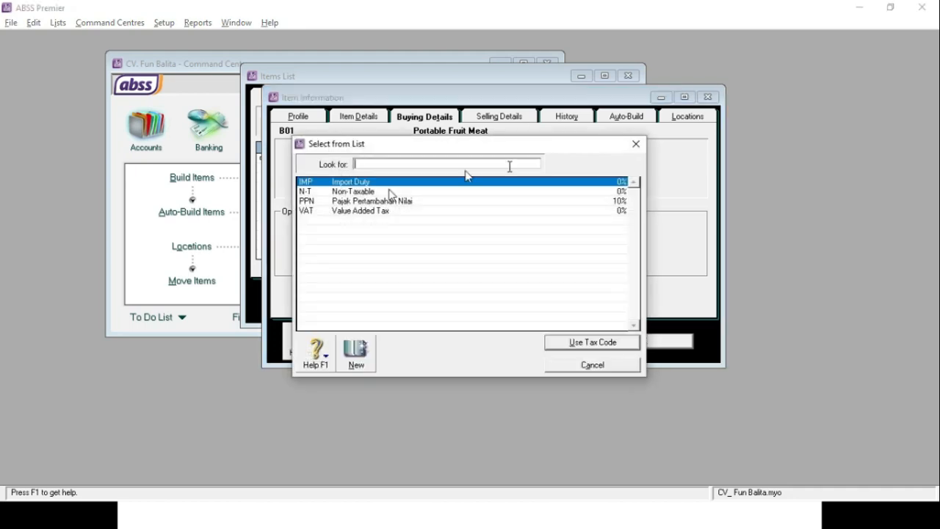
click(358, 201)
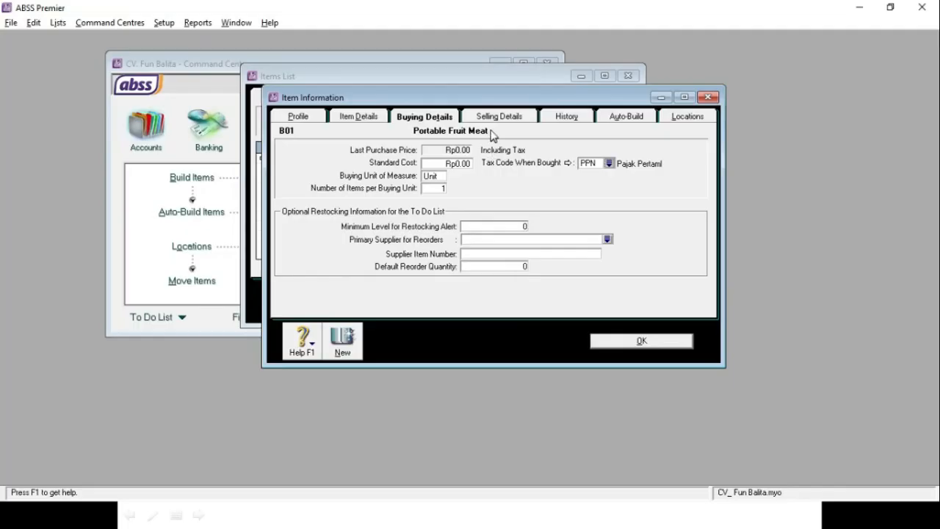
In the item's selling details, set the base selling price to Rp20,000 and the tax code when sold to PPN.
click(502, 118)
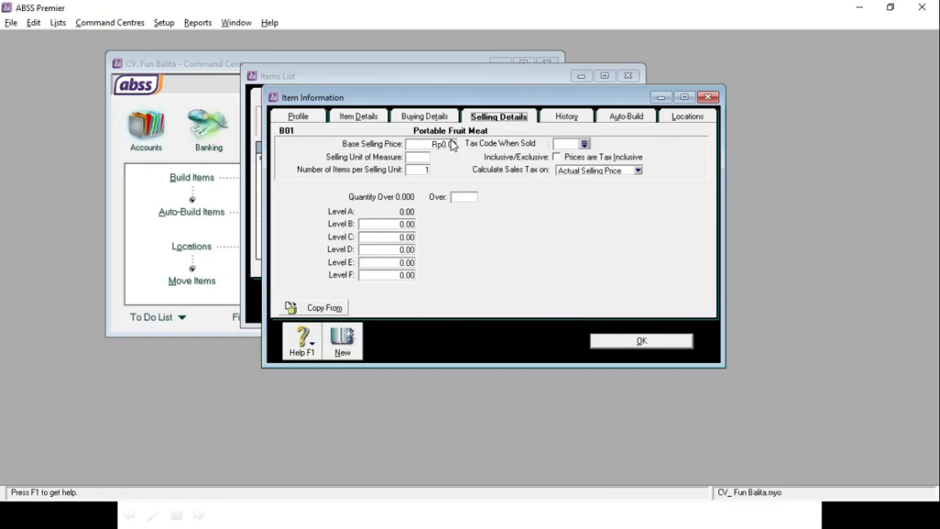
click(450, 146)
text(20,000)
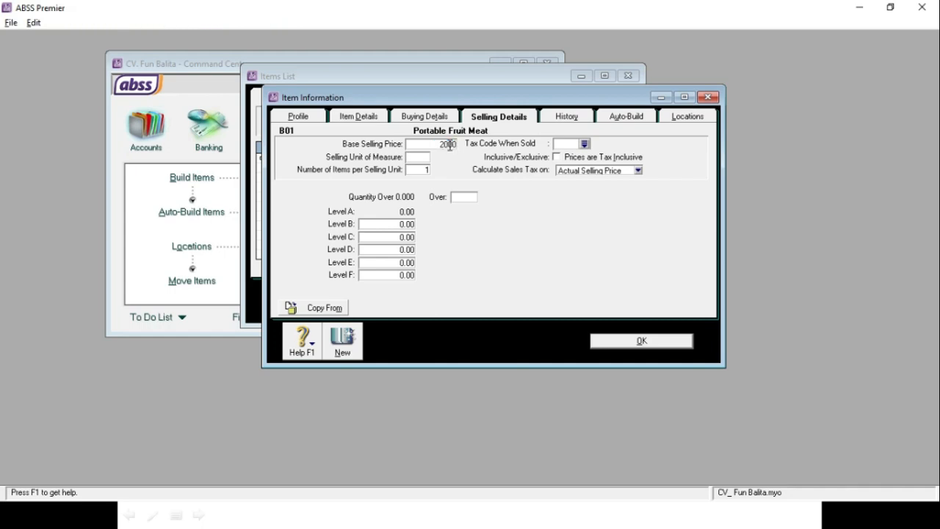
key(Tab)
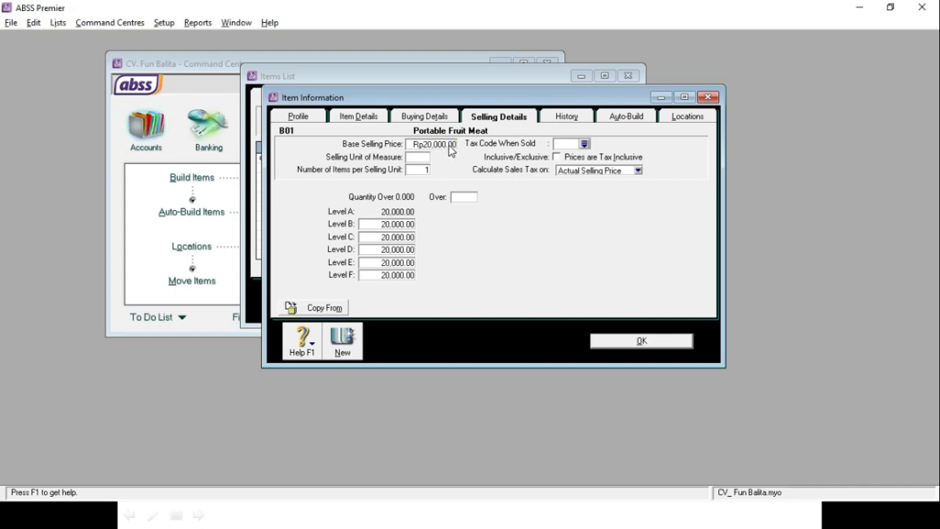
click(584, 146)
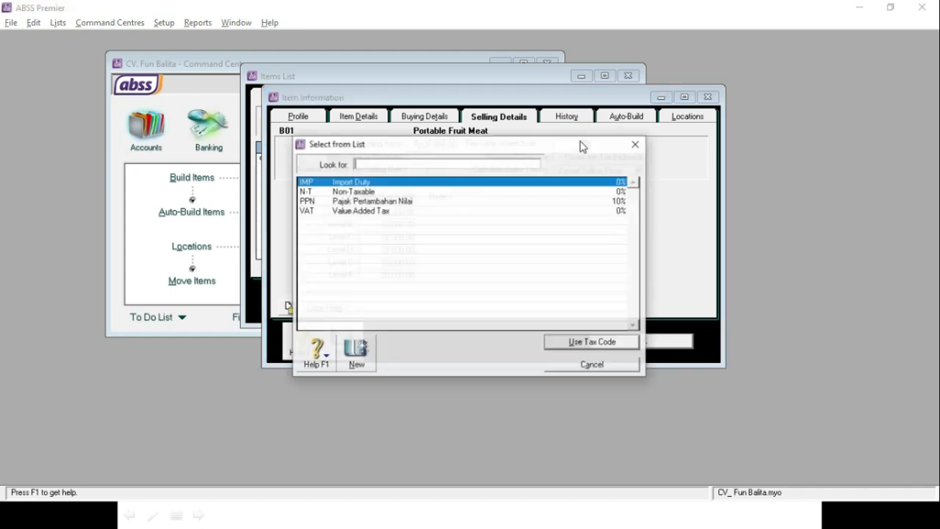
text(PPN)
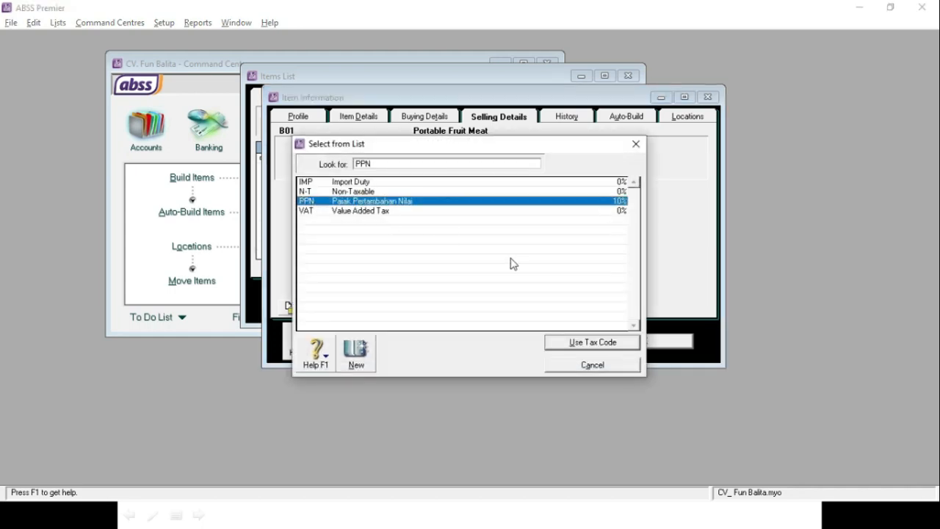
click(584, 342)
Set the selling unit of measure for Portable Fruit Meat to Unit.
click(416, 157)
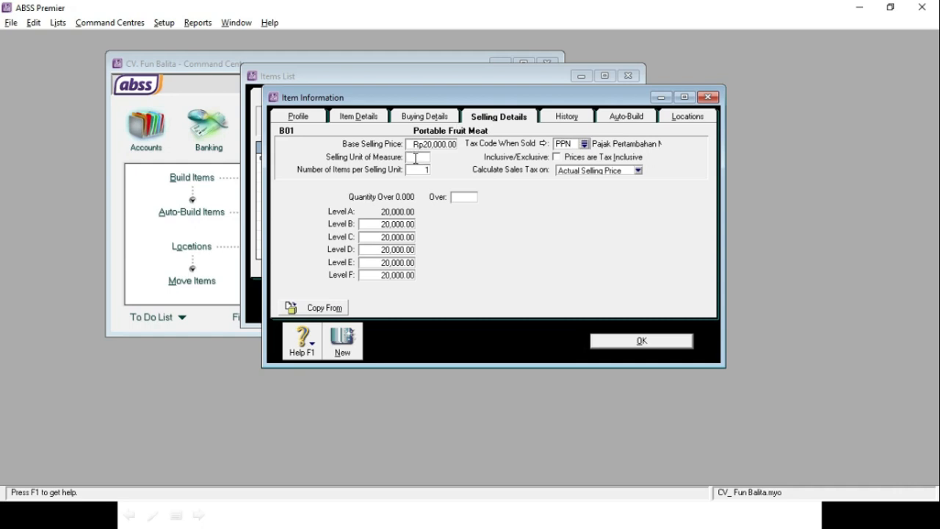
text(Unit)
click(421, 169)
key(Tab)
Create a new item with item number B02 and the name Vegetable Slicer, and check its three linked accounts.
click(332, 340)
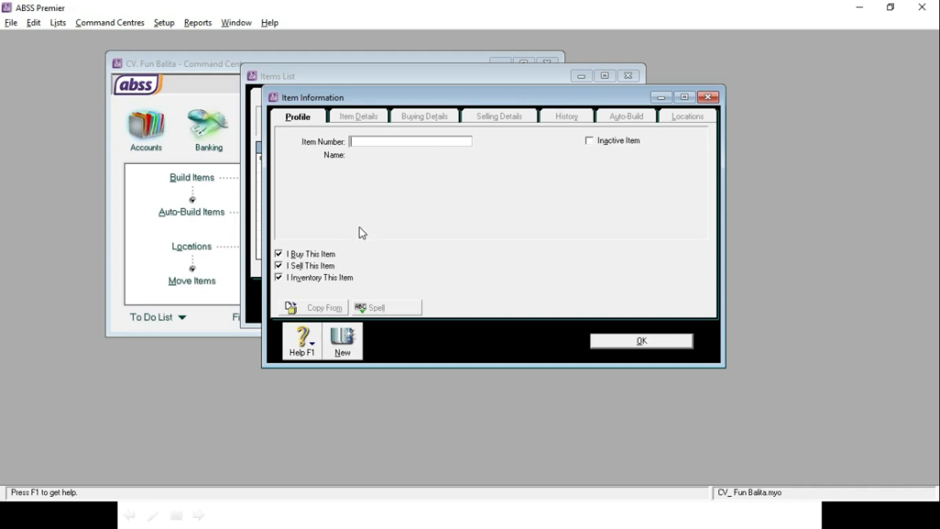
text(B02)
key(Tab)
text(V)
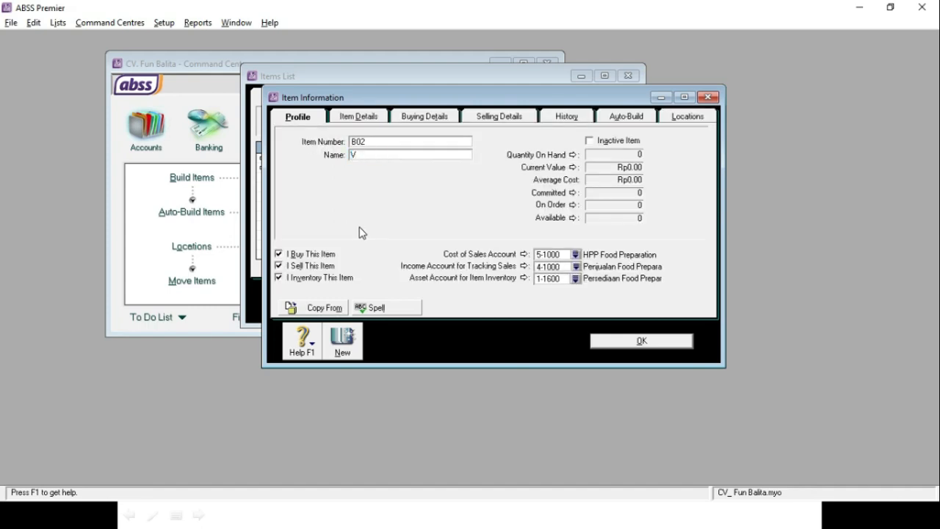
text(egetable Slicer)
click(549, 255)
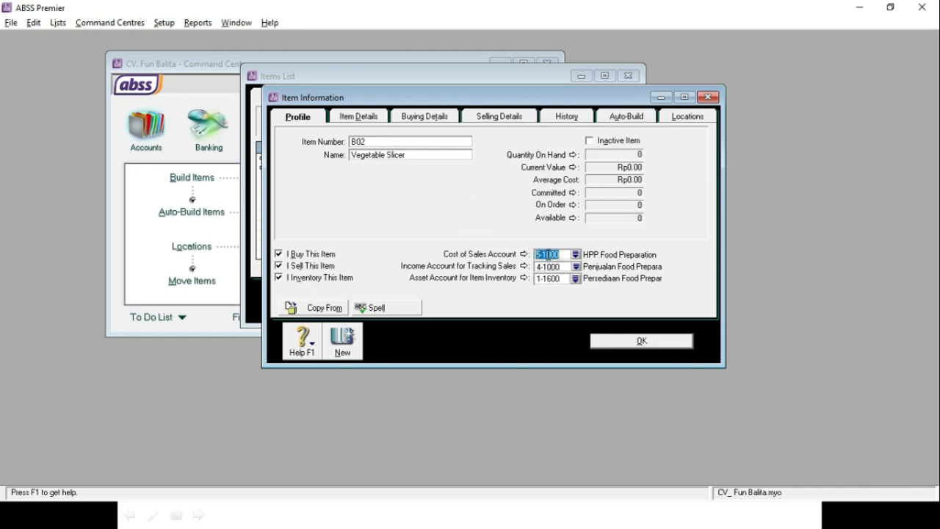
click(546, 266)
click(544, 279)
Check the Vegetable Slicer's buying details and set its base selling price to Rp250,000.
click(426, 117)
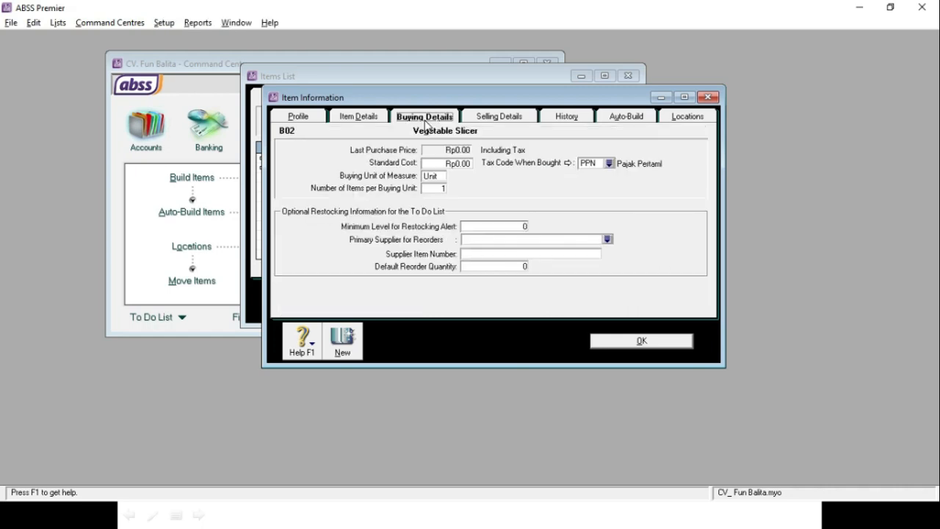
click(431, 176)
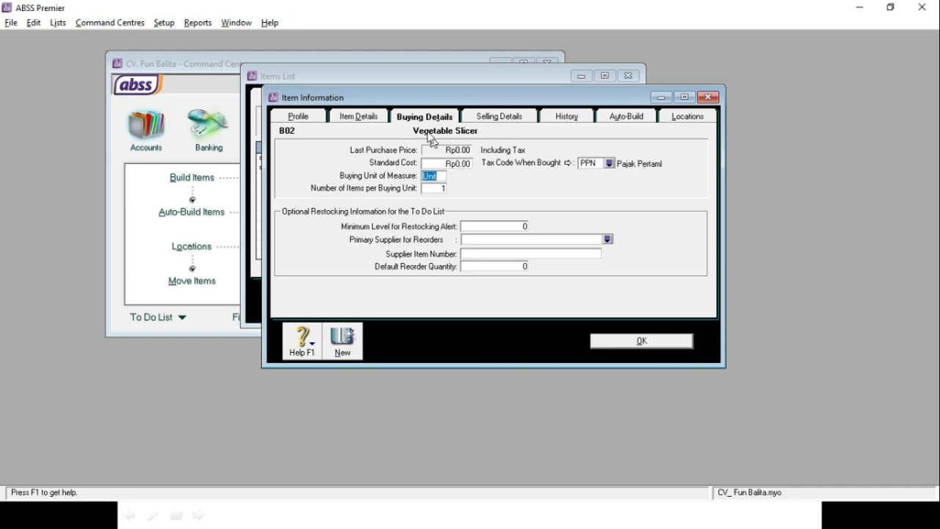
click(498, 122)
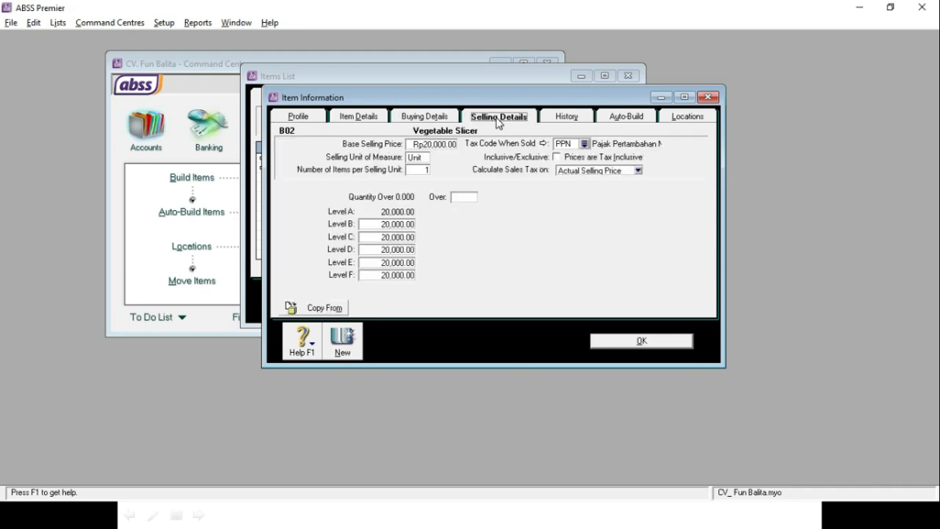
click(444, 145)
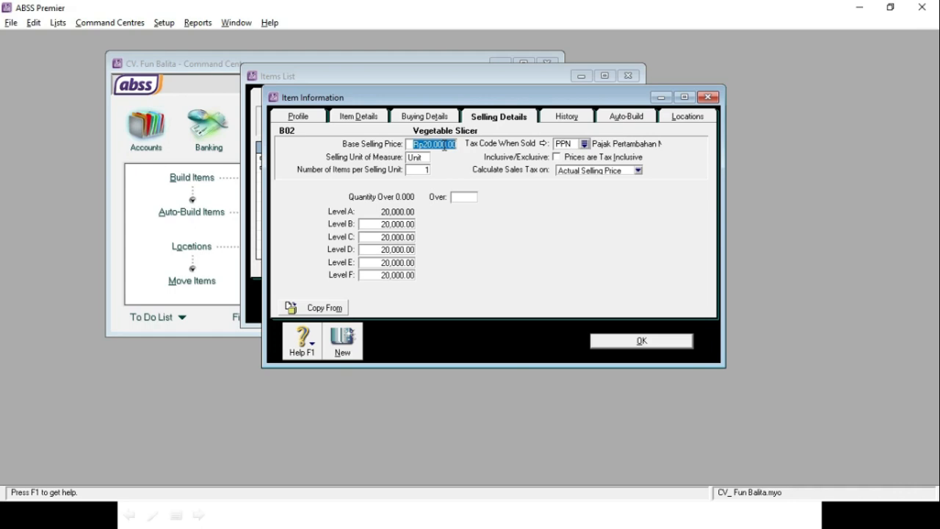
text(250,000)
key(Tab)
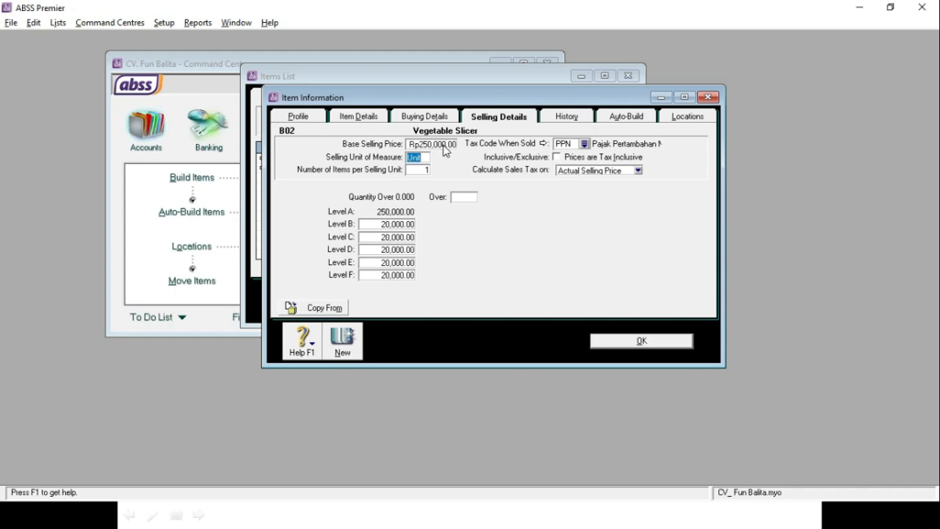
Create a new item with item number B03 and the name Rondaful.
click(340, 345)
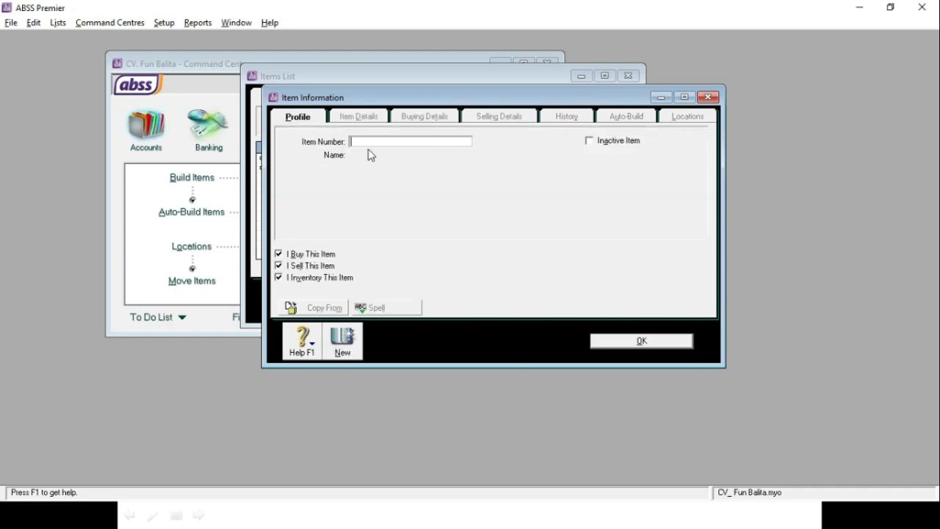
text(B03)
key(Tab)
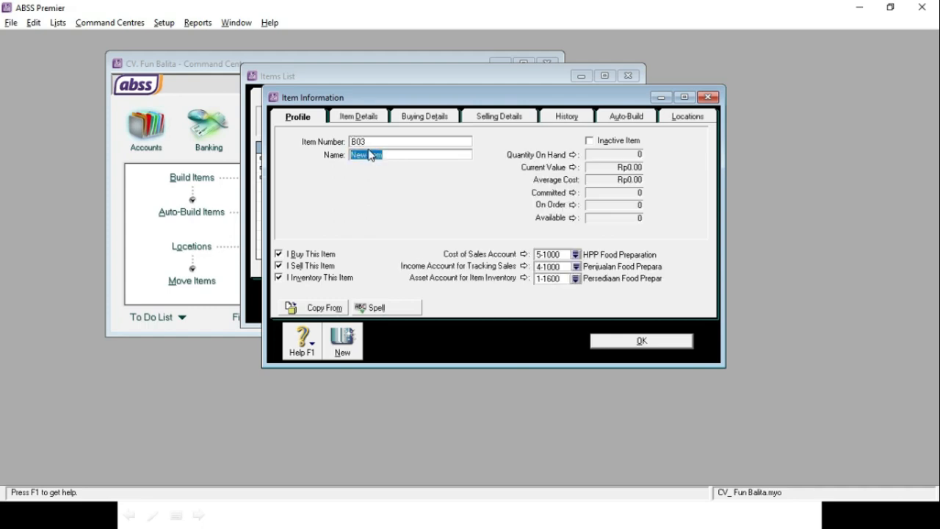
text(Rondaful)
key(Tab)
Review Rondaful's buying details and set its base selling price to Rp170,000.
click(404, 117)
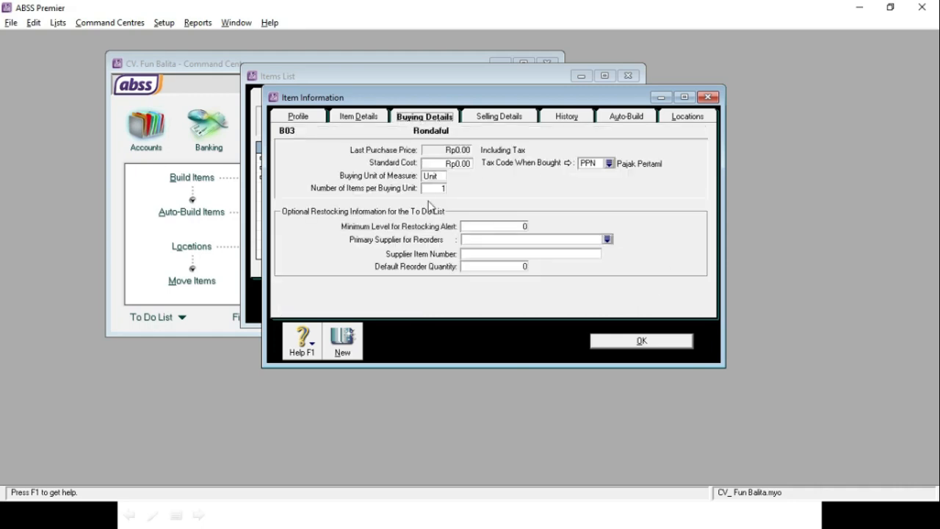
click(482, 117)
click(433, 144)
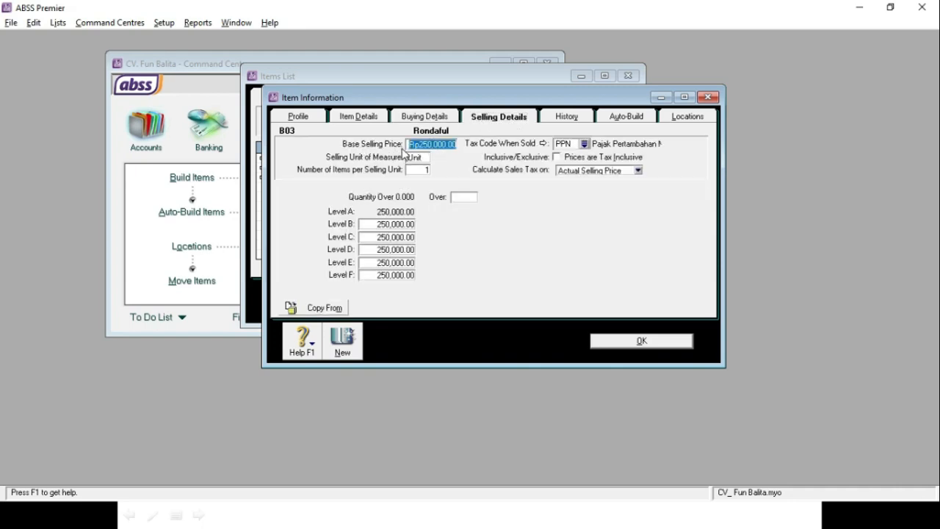
text(17000)
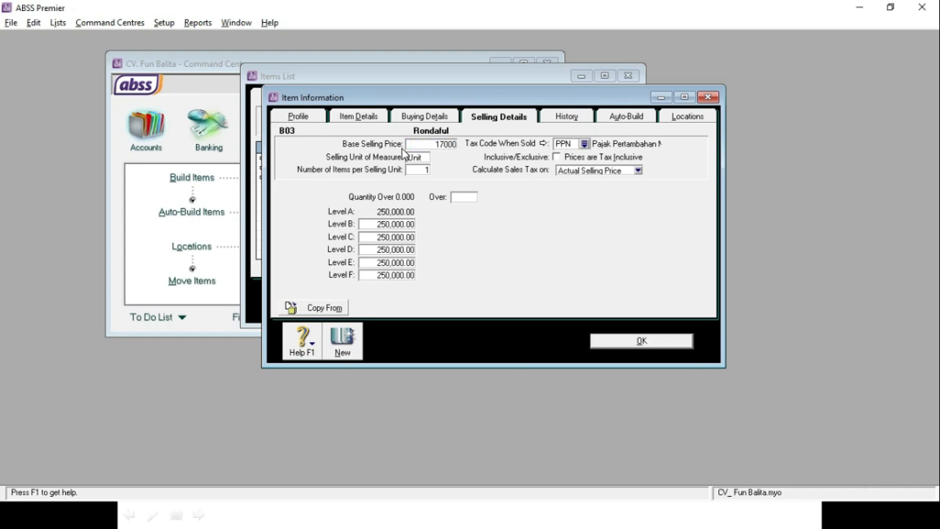
text(0)
key(Tab)
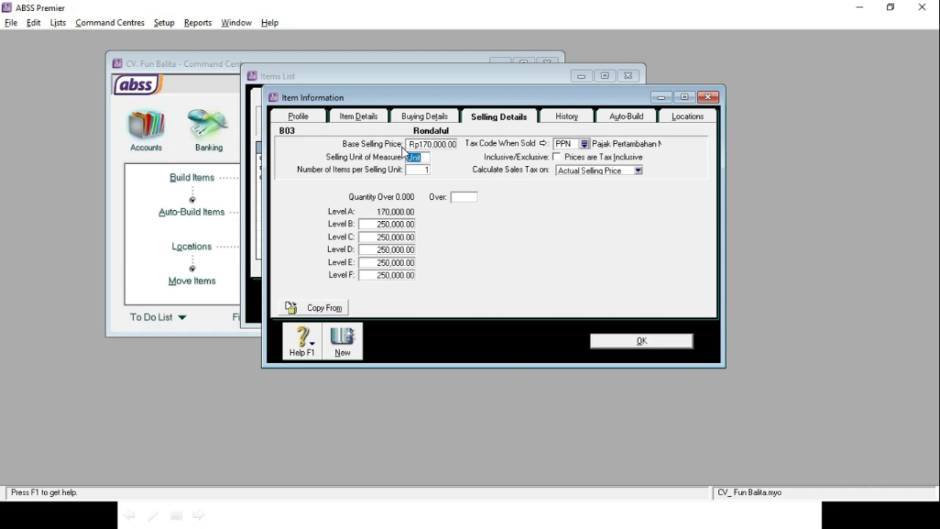
Create a new item with item number B04 and the name Spiral Buah.
click(350, 338)
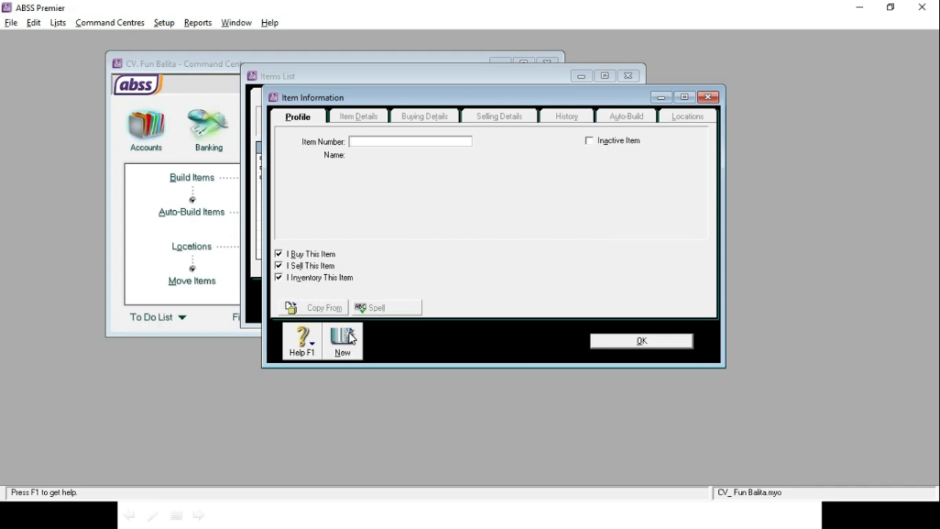
text(B04)
key(Tab)
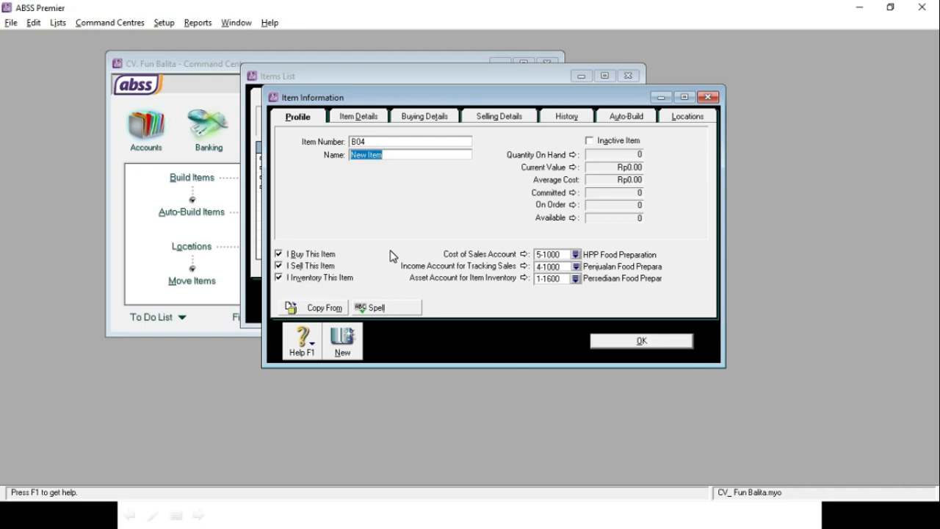
text(Spiral Buah)
Review Spiral Buah's buying details and set its base selling price to Rp300,000.
click(416, 117)
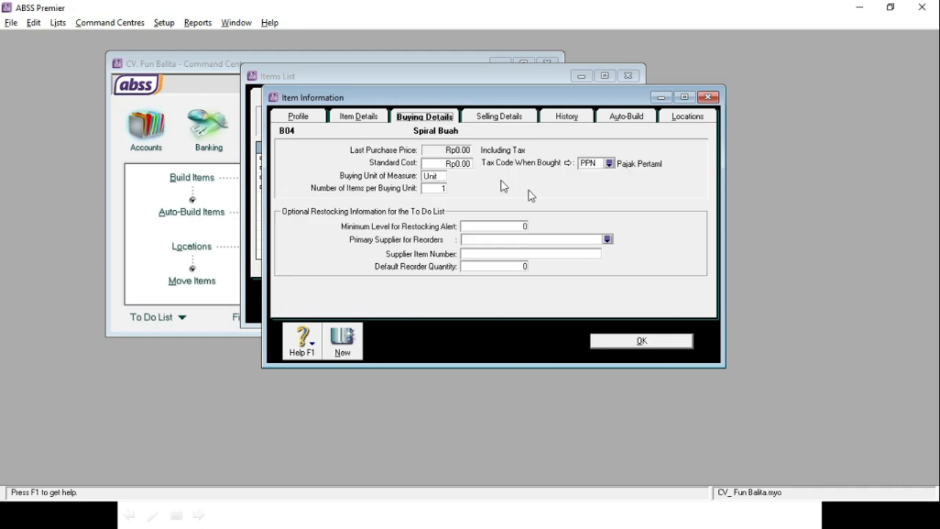
click(506, 116)
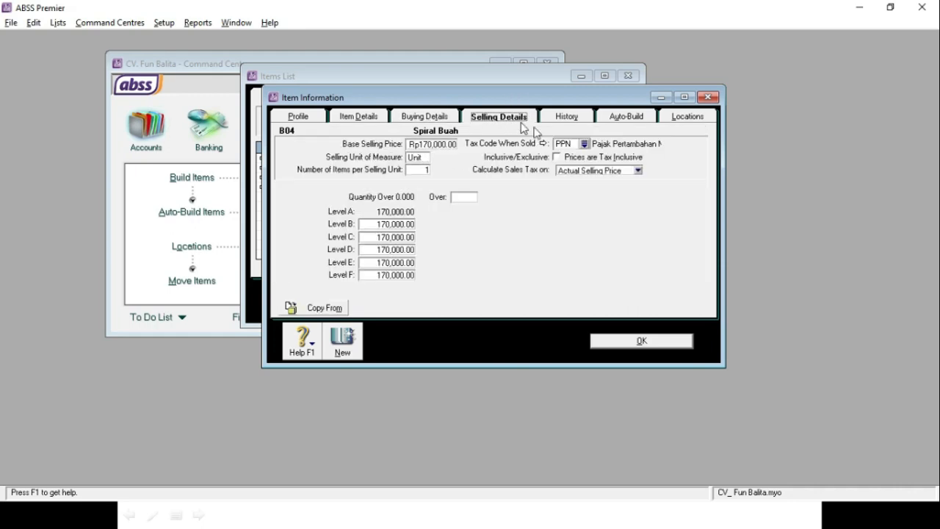
click(439, 145)
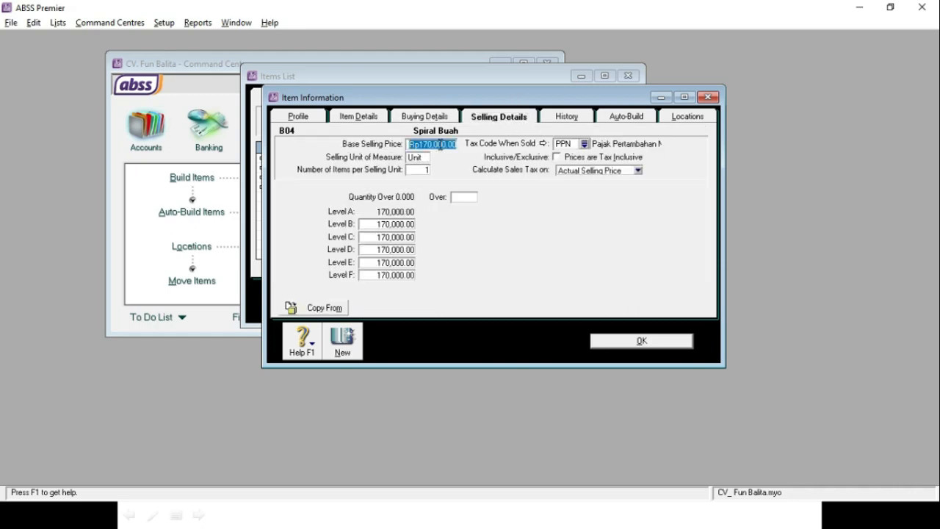
text(300)
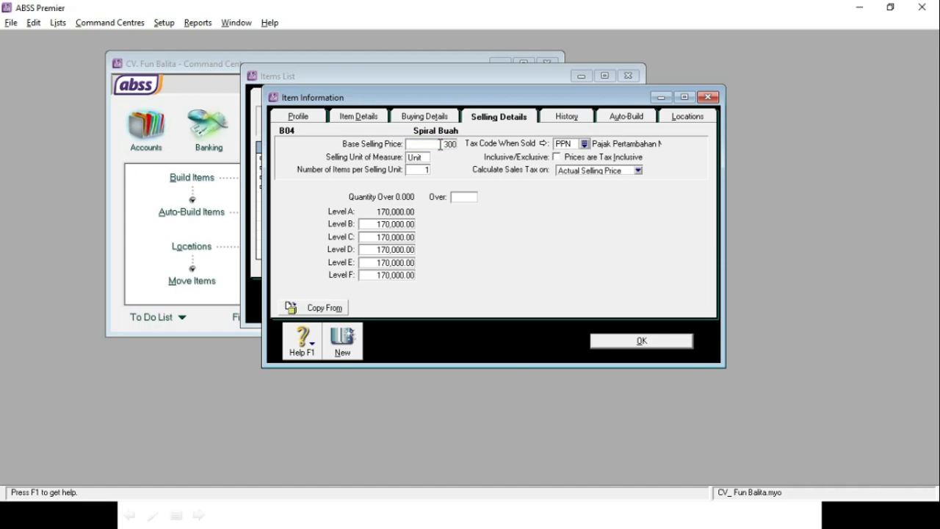
text(,000)
key(Tab)
click(420, 157)
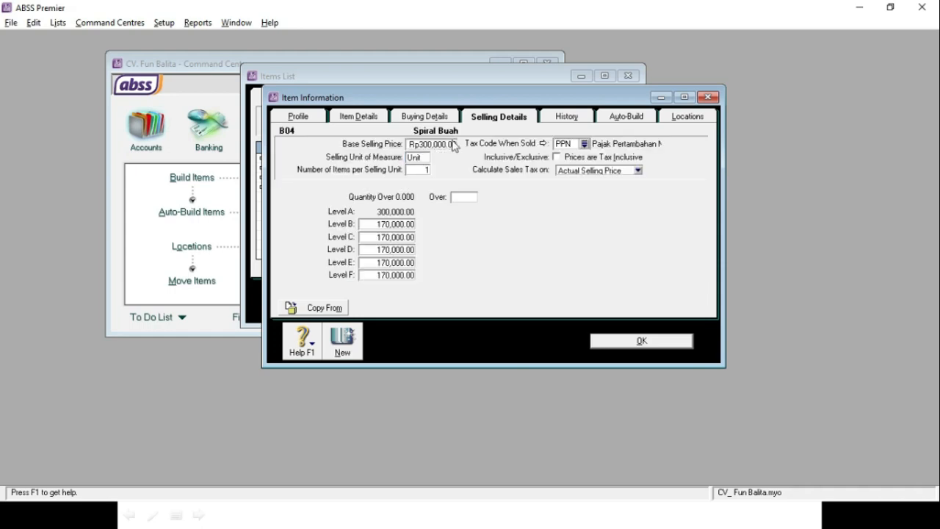
Create a new item with item number B05 and the name Mayako Premium.
click(341, 344)
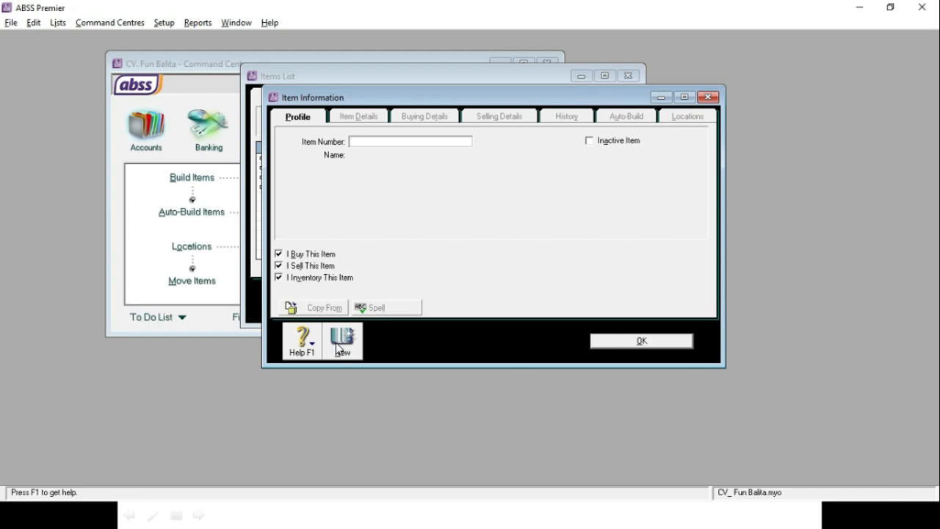
text(B05)
key(Tab)
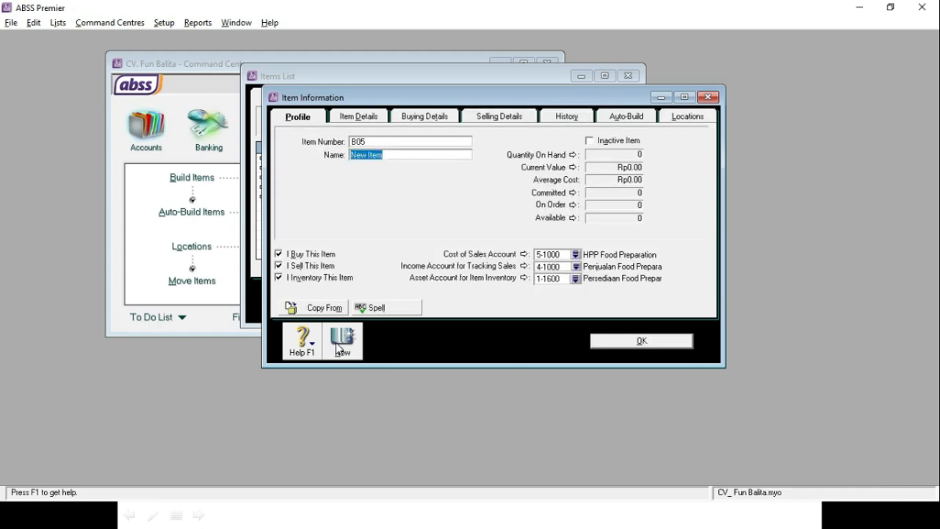
text(Mayako Premium)
key(Tab)
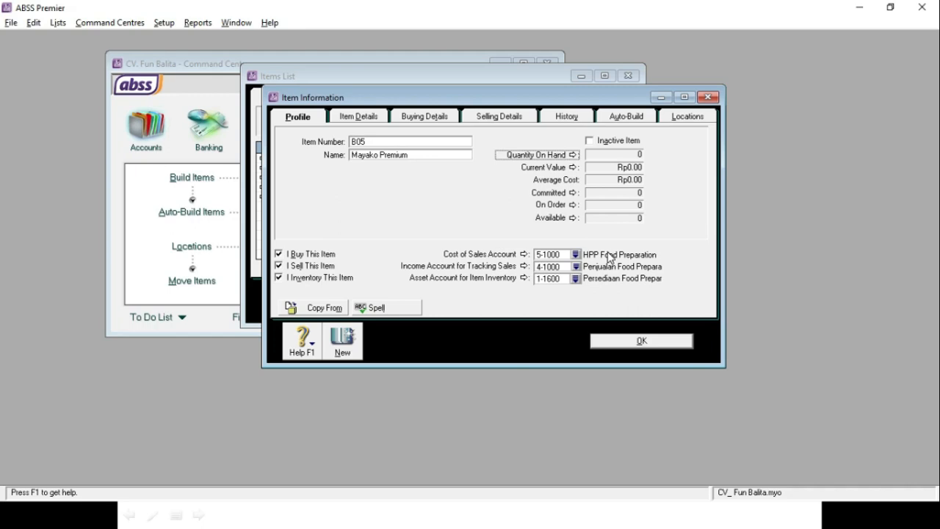
Set Mayako Premium's cost of sales account to 5-2000 HPP Juicer, income account to 4-2000 Penjualan Juicer and asset account to 1-1700 Persediaan Juicer.
click(576, 254)
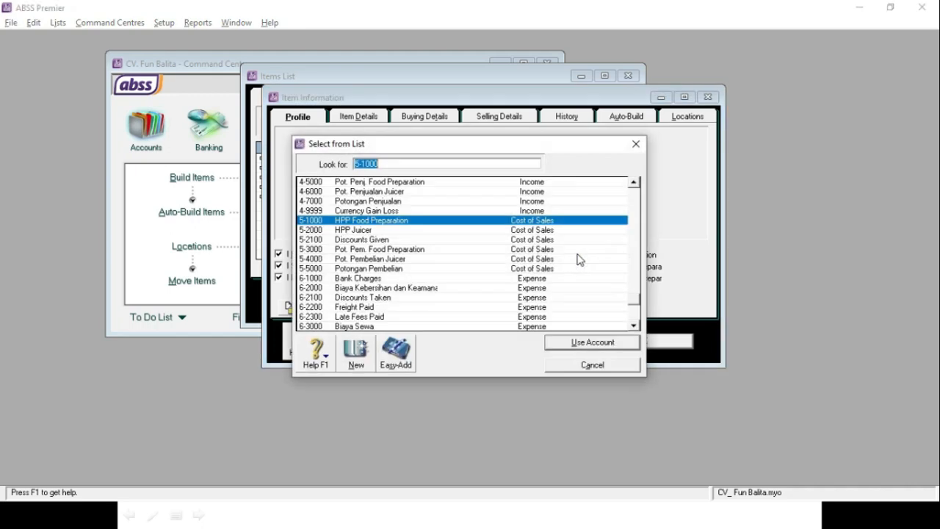
click(365, 232)
click(557, 343)
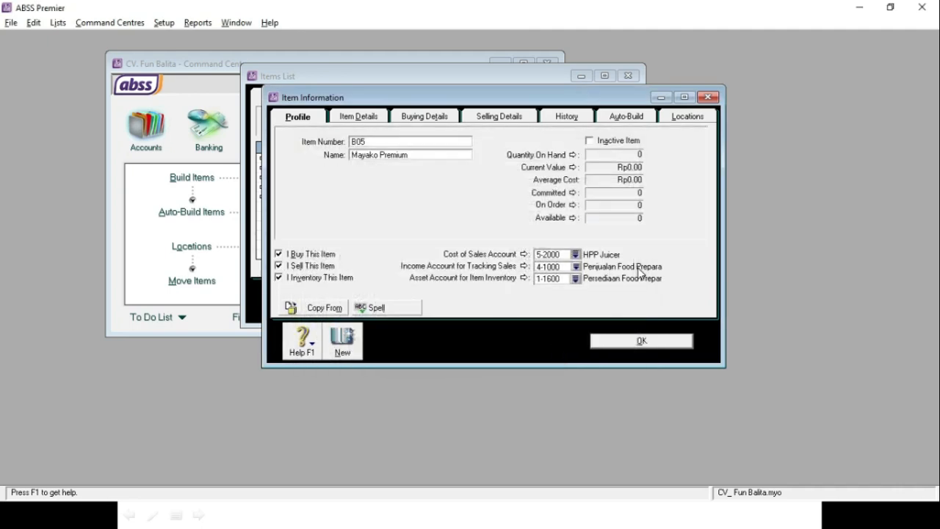
click(576, 267)
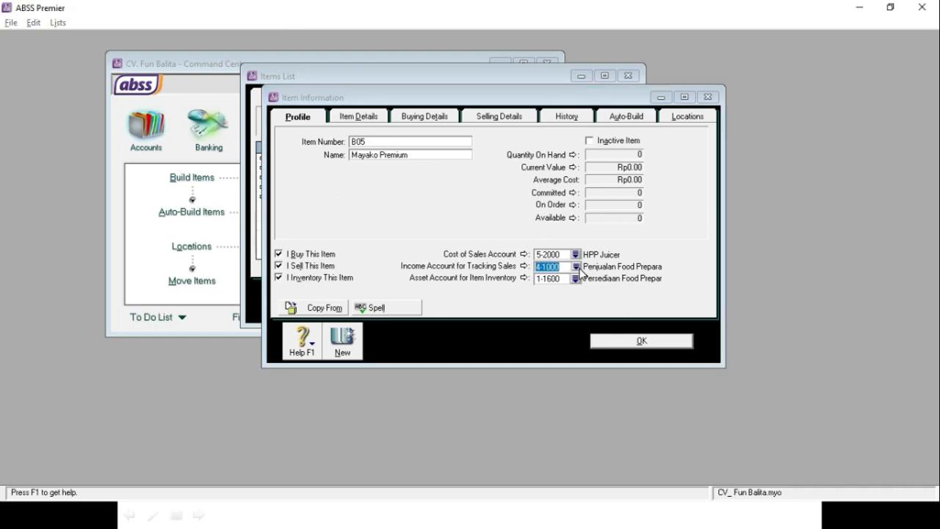
click(340, 230)
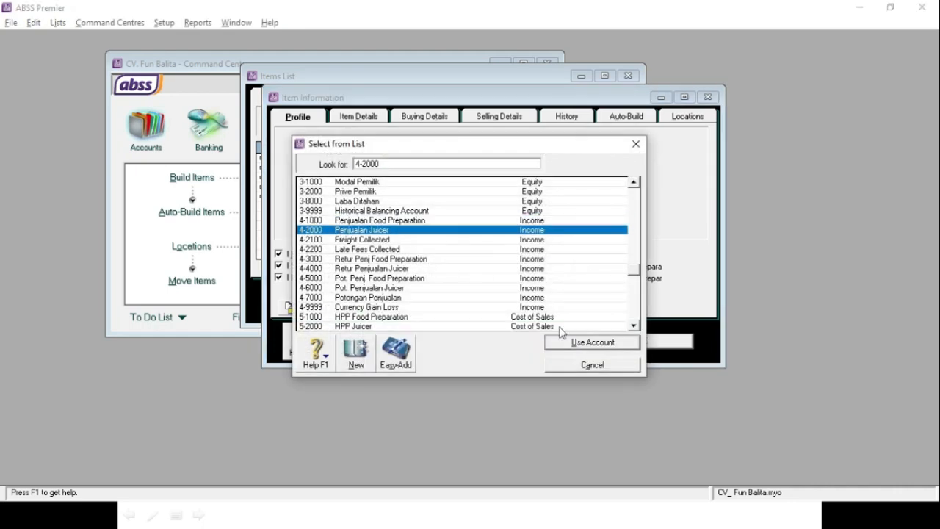
click(564, 344)
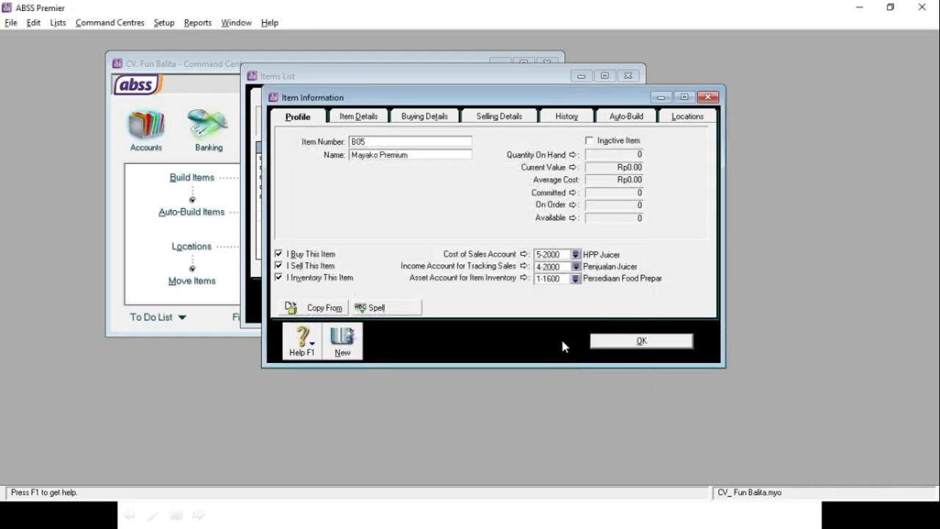
click(576, 279)
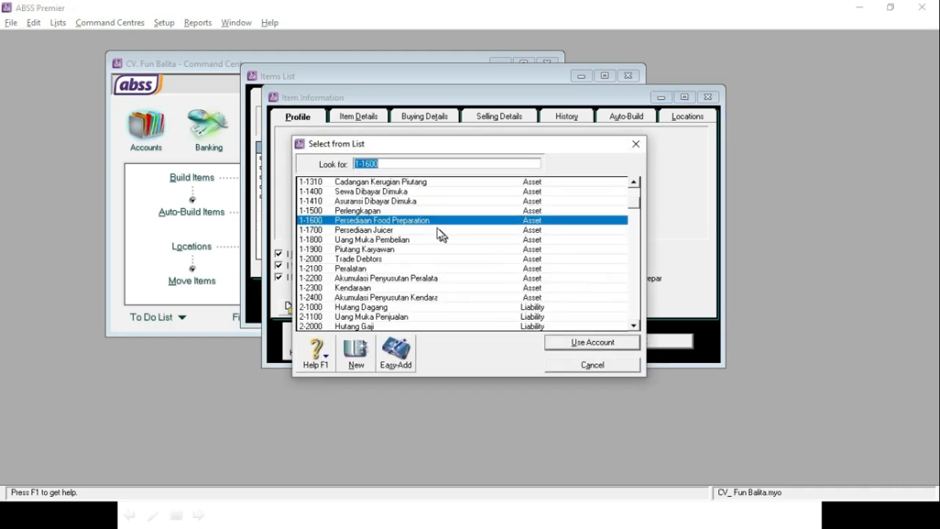
click(371, 232)
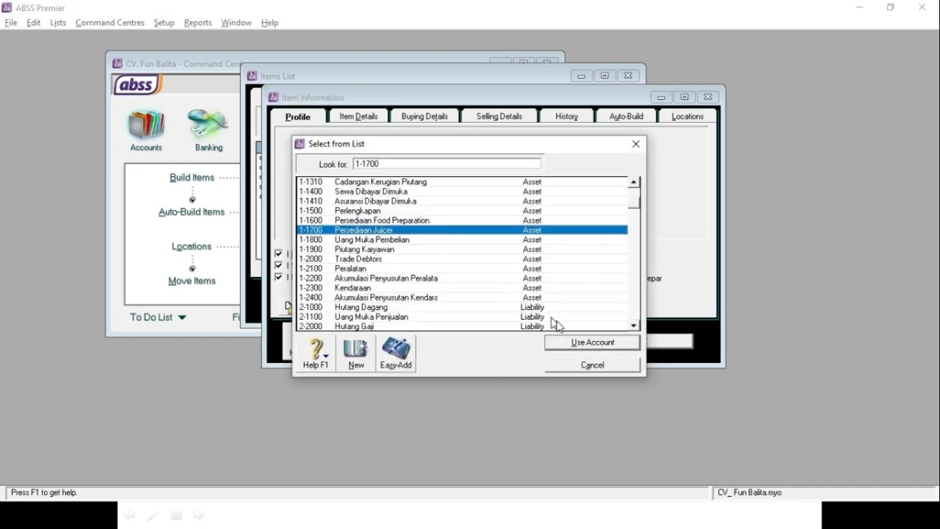
click(563, 343)
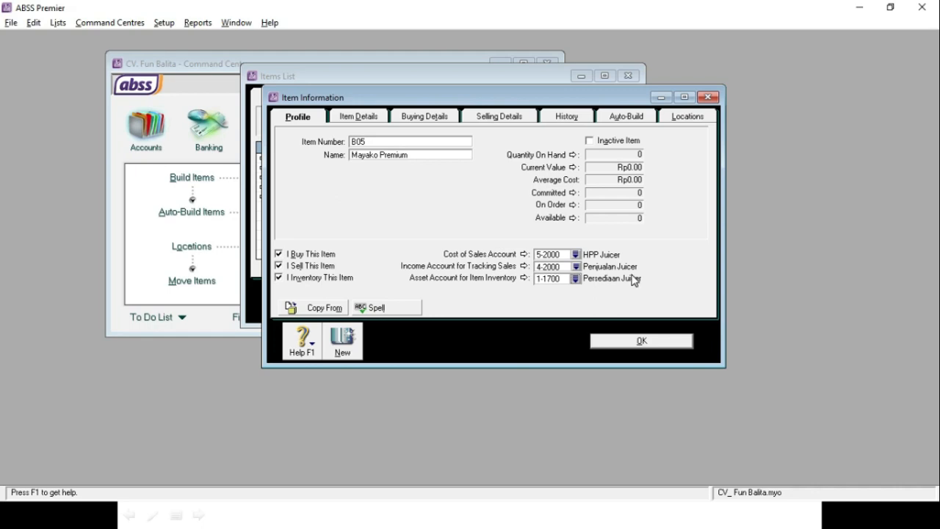
Review Mayako Premium's buying unit and purchase tax code, and set its base selling price to Rp1,850,000.
click(409, 119)
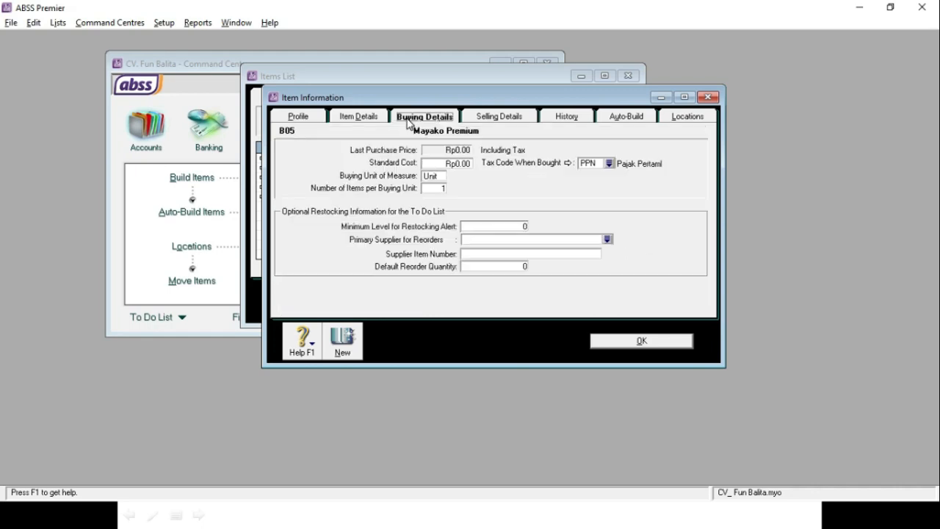
double_click(432, 177)
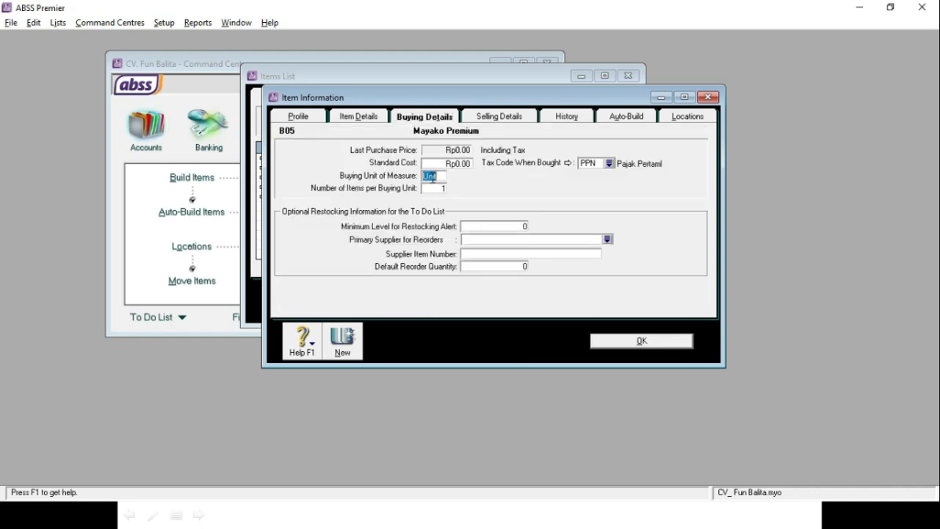
click(596, 165)
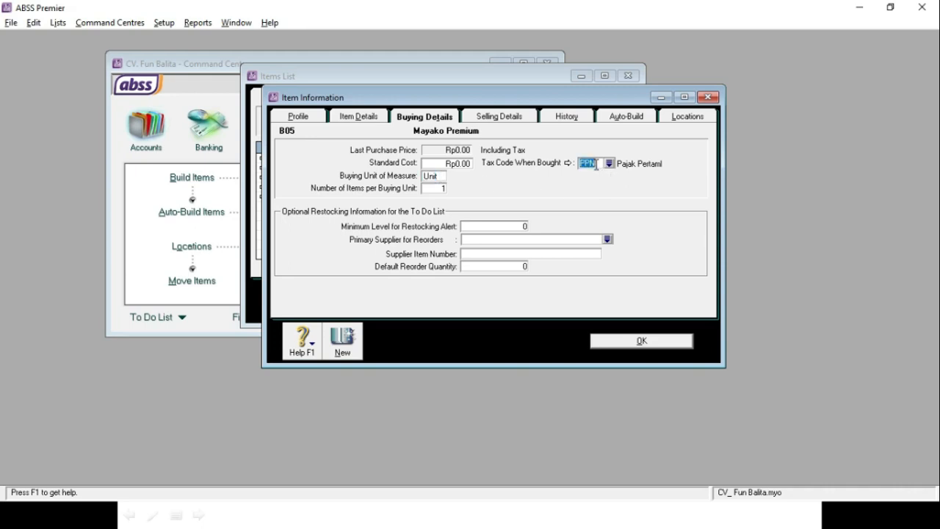
click(507, 119)
click(436, 145)
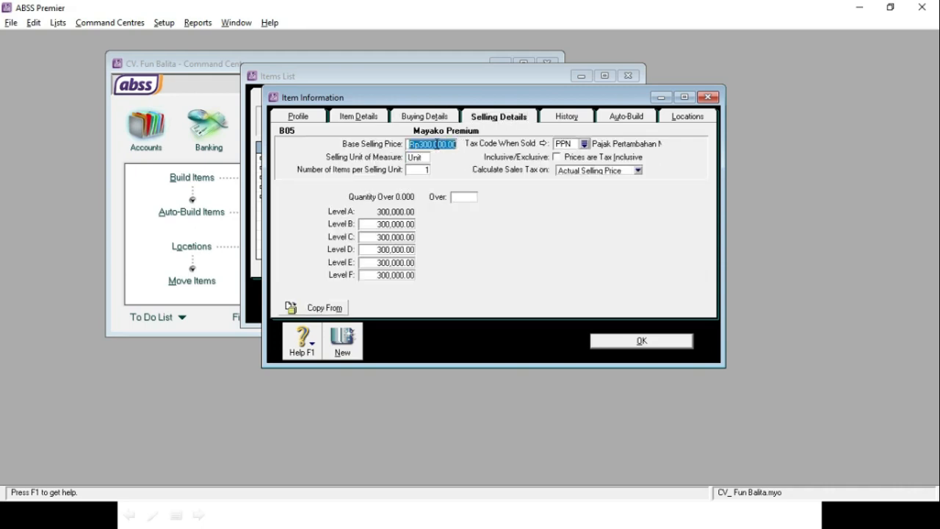
text(1)
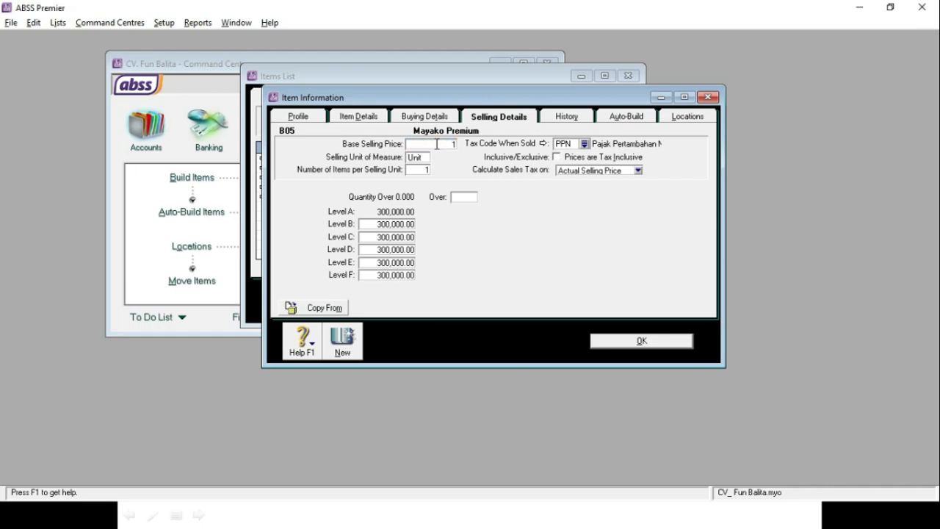
text(5)
text(5)
text(0000)
key(Tab)
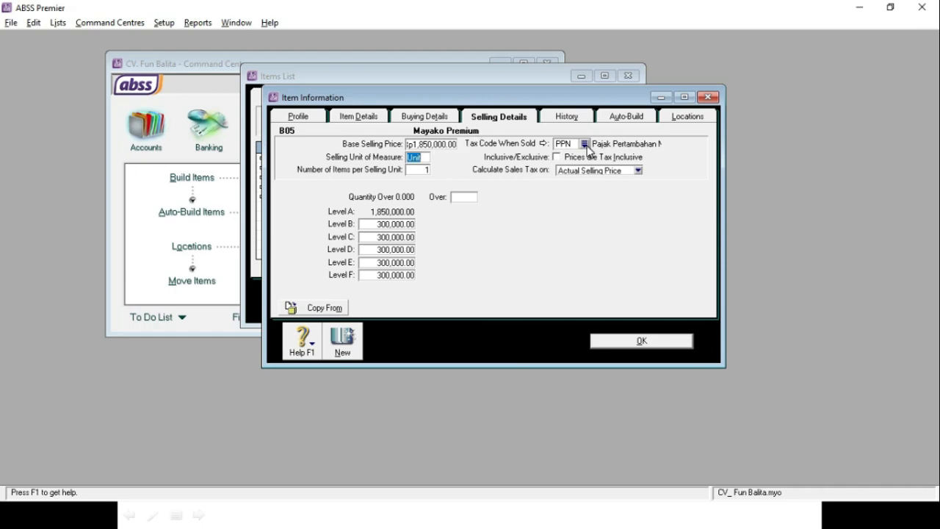
Create a new item with item number B06 and the name Bolde Jupiter.
click(351, 342)
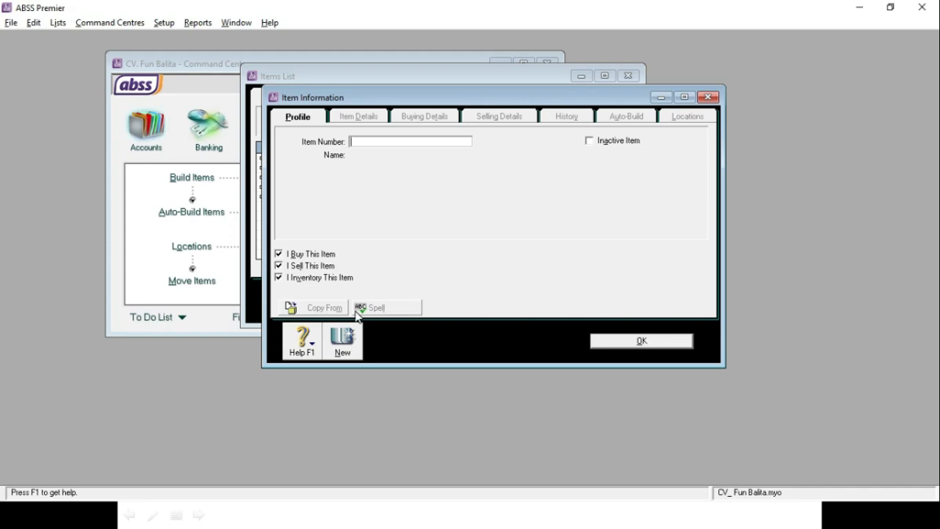
text(B06)
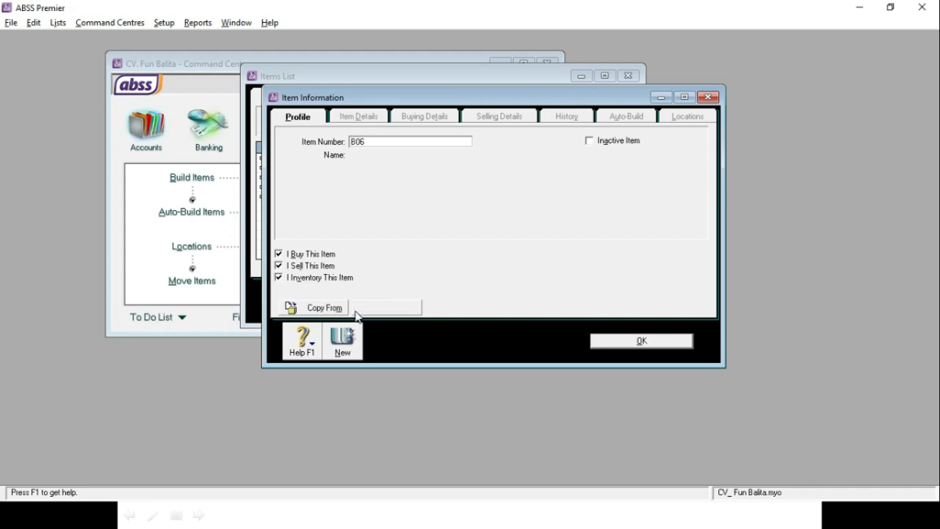
key(Tab)
text(b0620)
key(BackSpace)
key(BackSpace)
key(BackSpace)
key(BackSpace)
key(BackSpace)
text(Bolde)
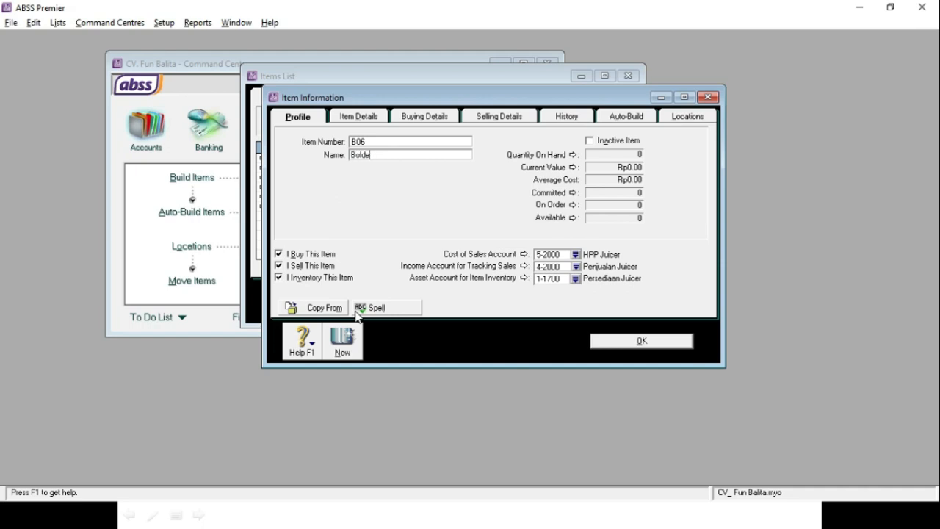
text( Jupiter)
key(Tab)
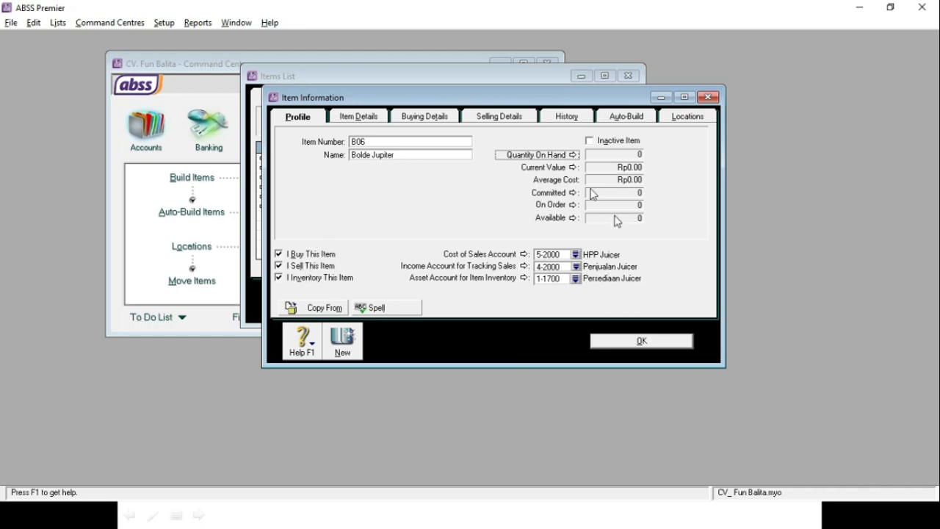
Review Bolde Jupiter's buying details and set its base selling price to Rp400,000.
click(450, 118)
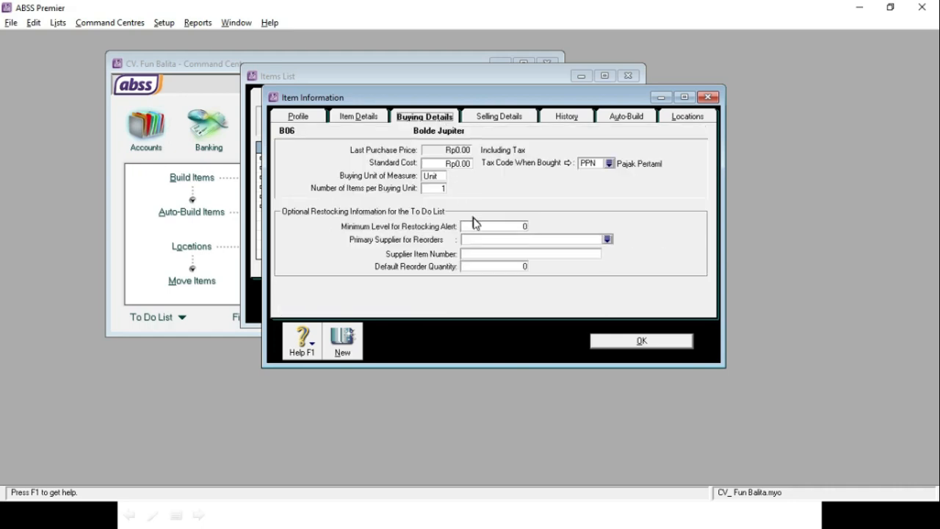
click(504, 119)
click(440, 142)
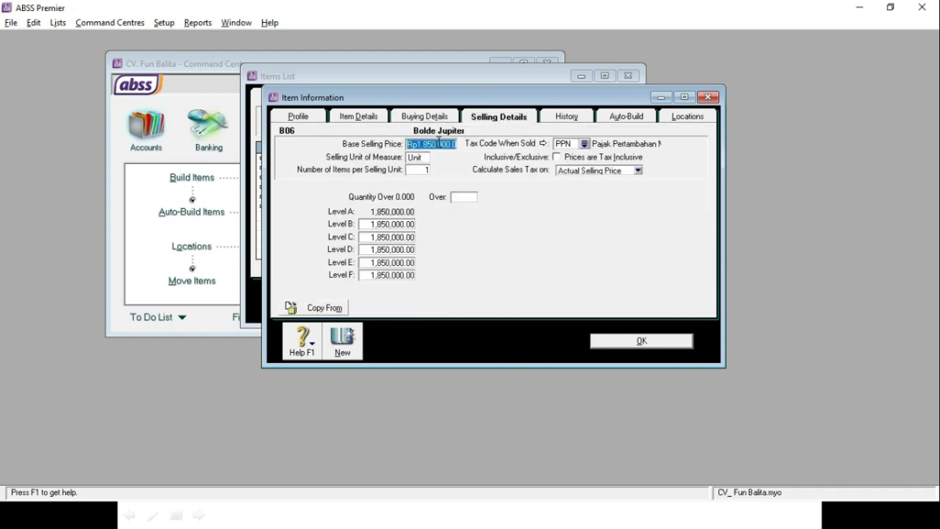
text(400,000)
key(Tab)
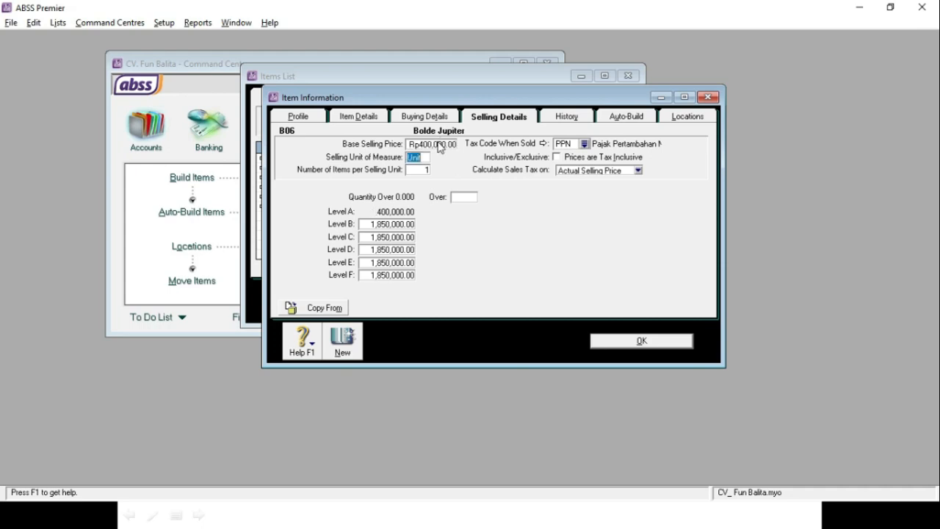
click(426, 158)
Create a new item with item number B07 and the name Philips Slow Juicer.
click(347, 351)
text(B07)
key(Tab)
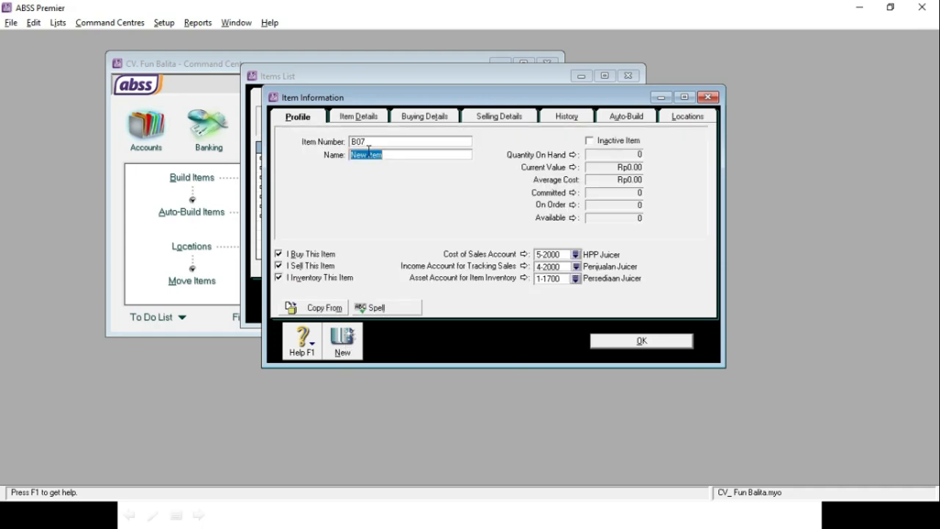
text(Philips Slow Juicer)
key(Tab)
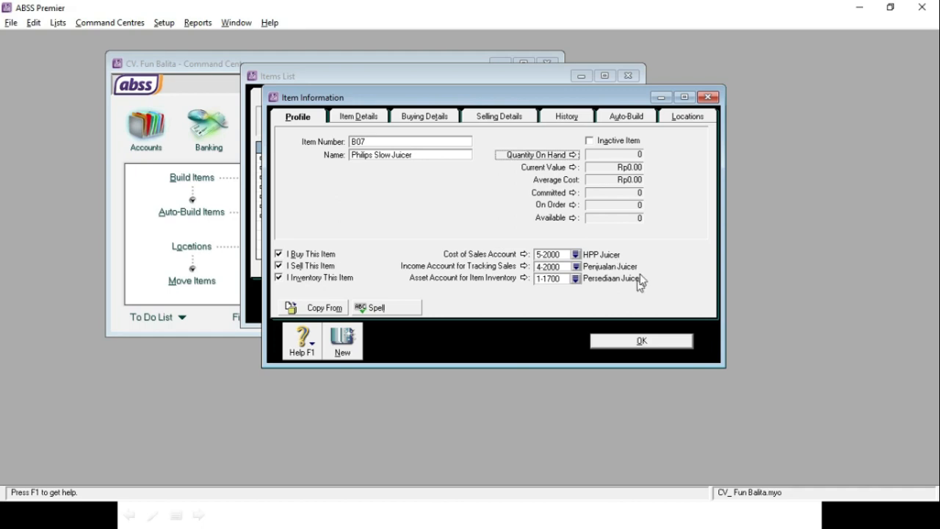
Review Philips Slow Juicer's buying details, set its base selling price to Rp3,270,000 and save the item.
click(423, 118)
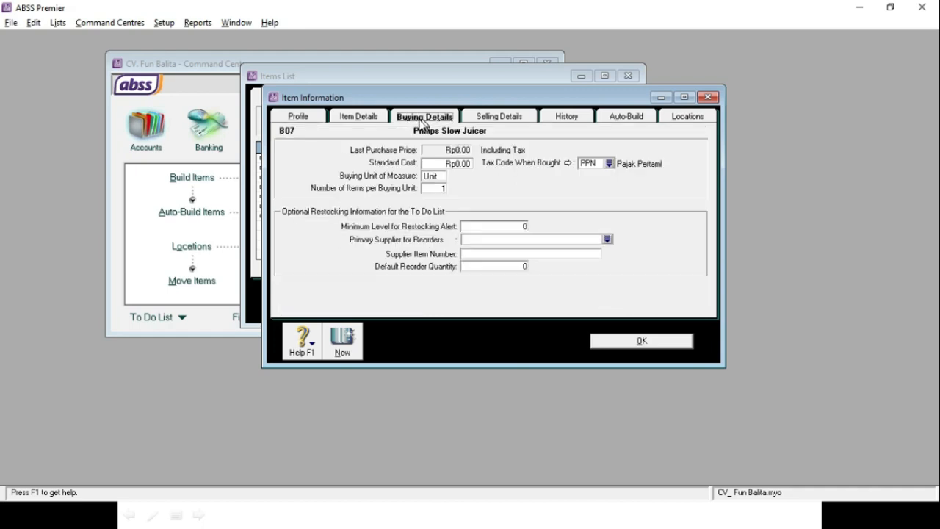
click(514, 117)
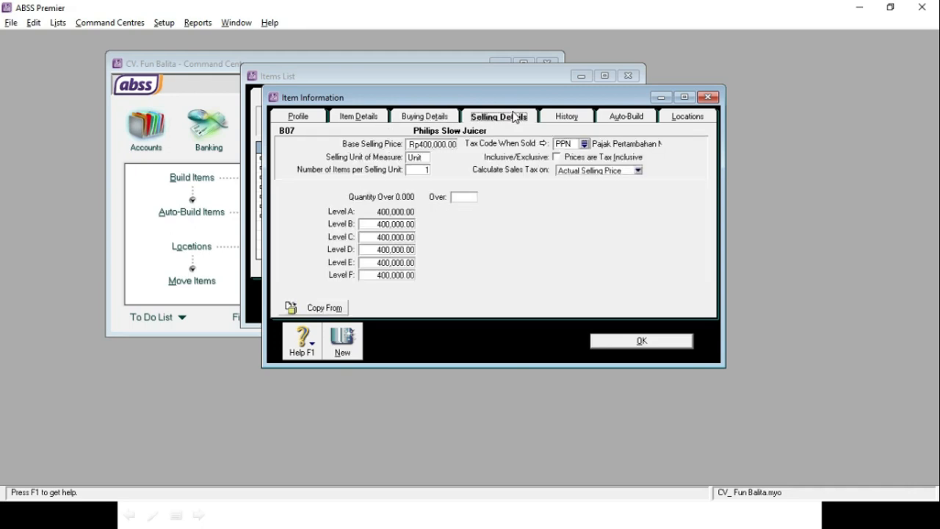
click(418, 145)
text(3)
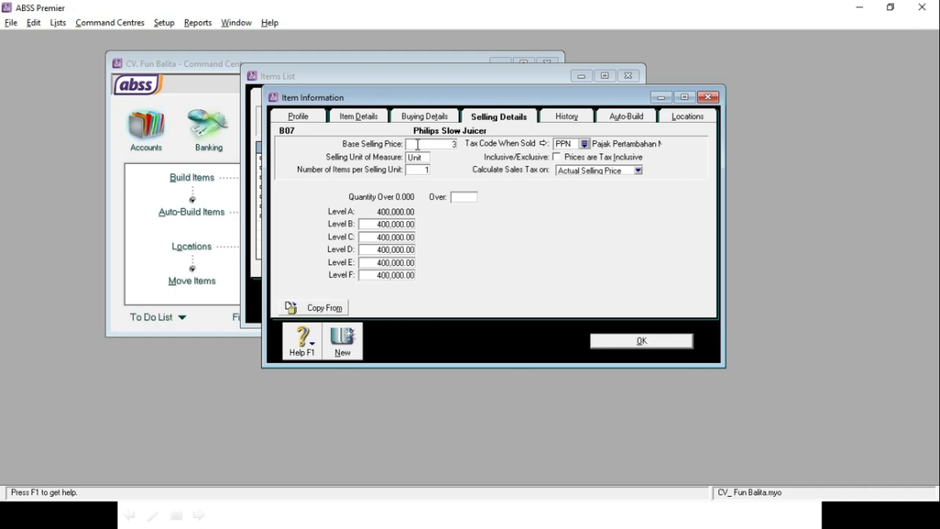
text(240000)
key(Tab)
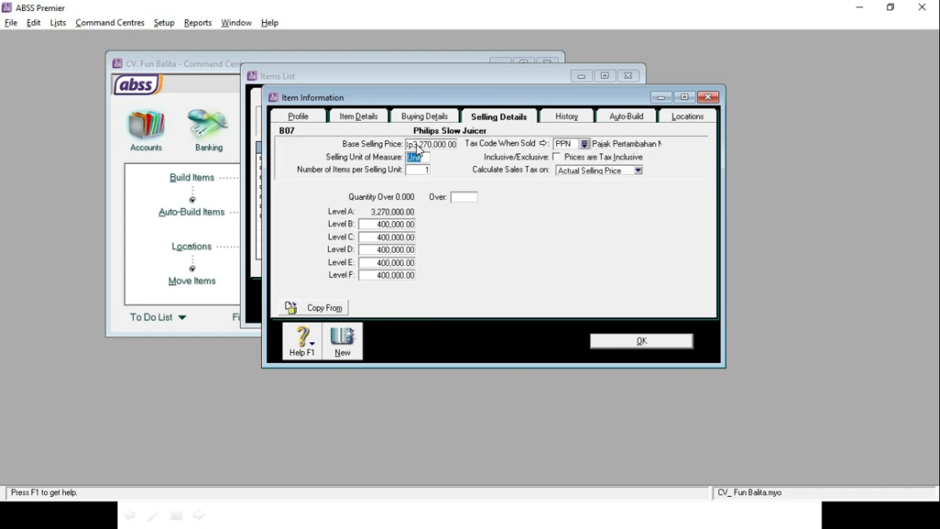
click(651, 341)
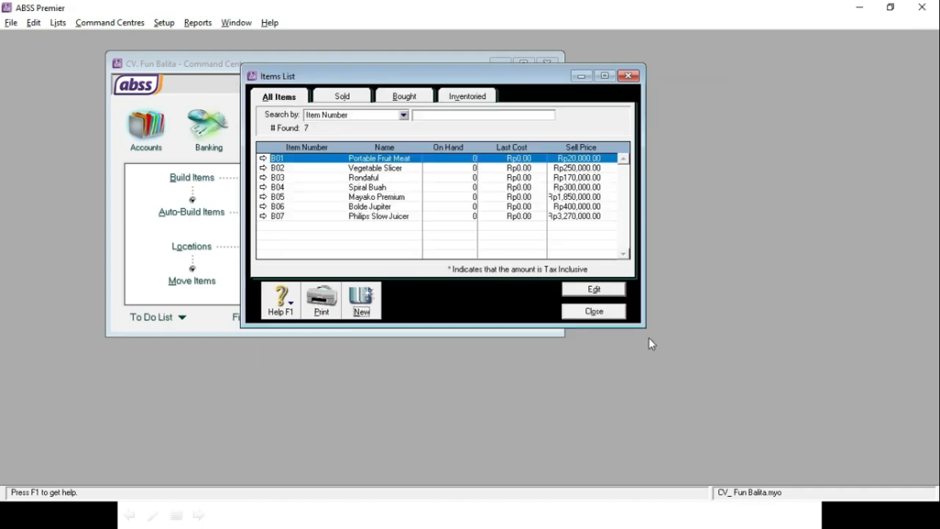